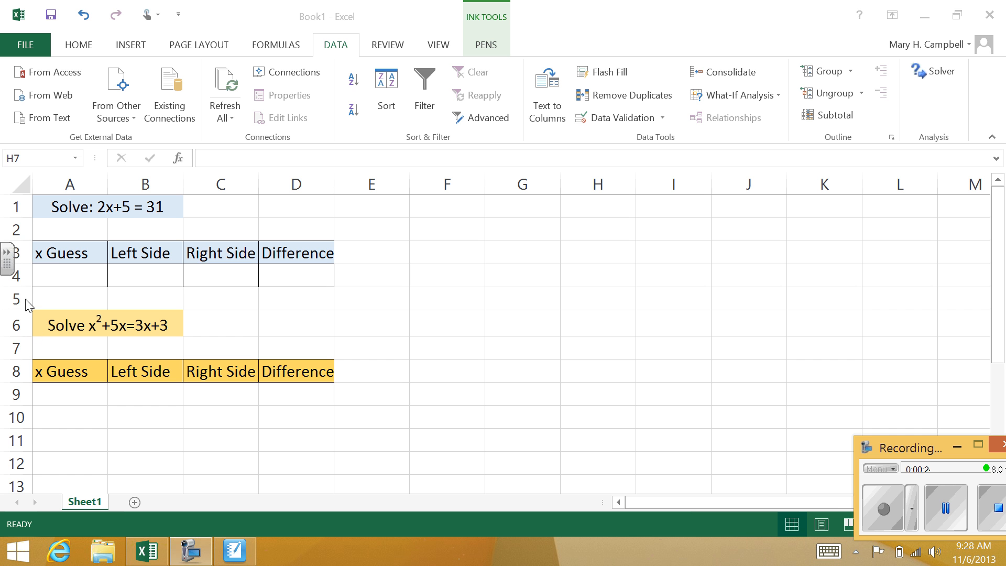
Enter 1 as the x guess in A4 and the left-side formula =2*A4+5 in B4.
click(68, 273)
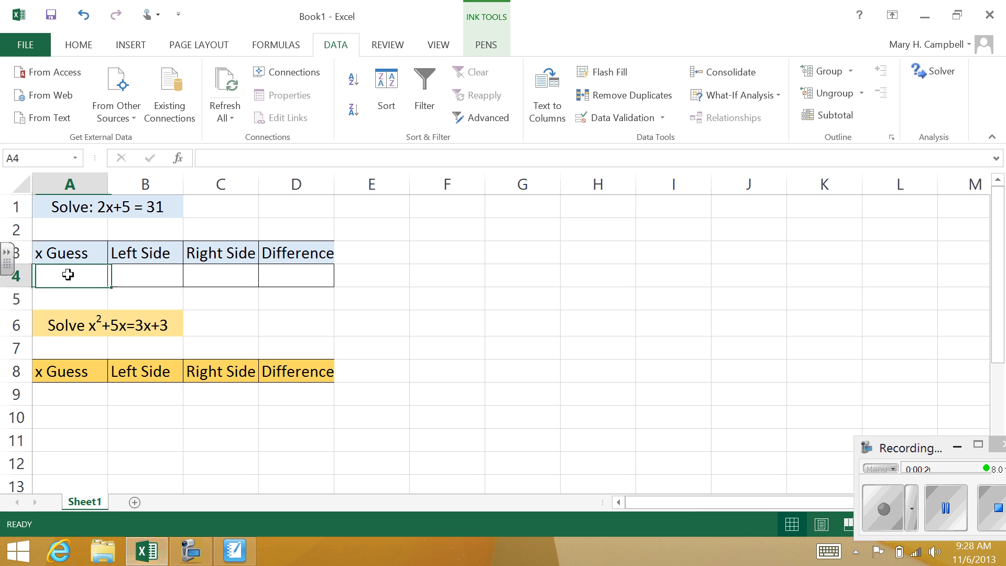
text(1)
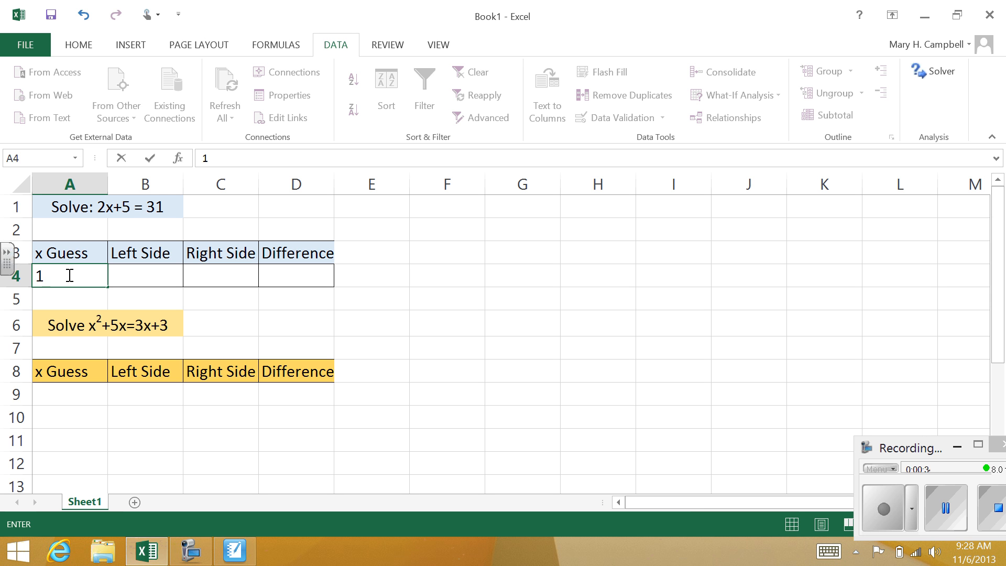
key(Tab)
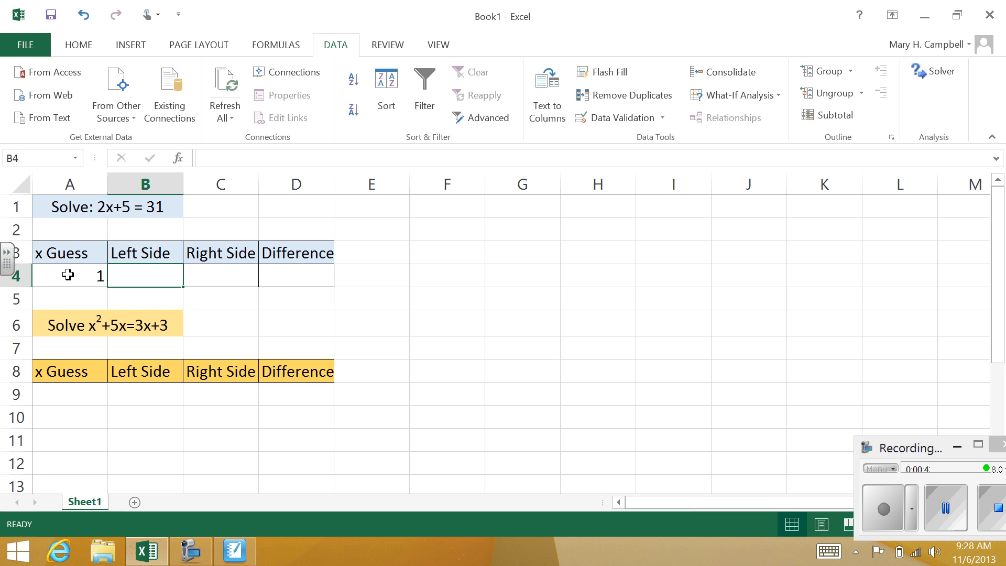
text(=)
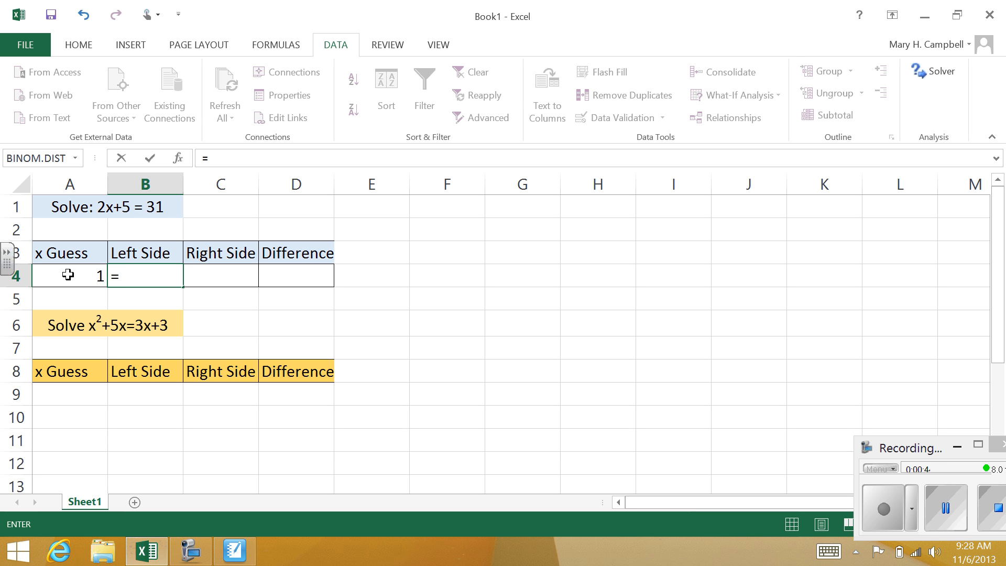
text(2*)
click(51, 271)
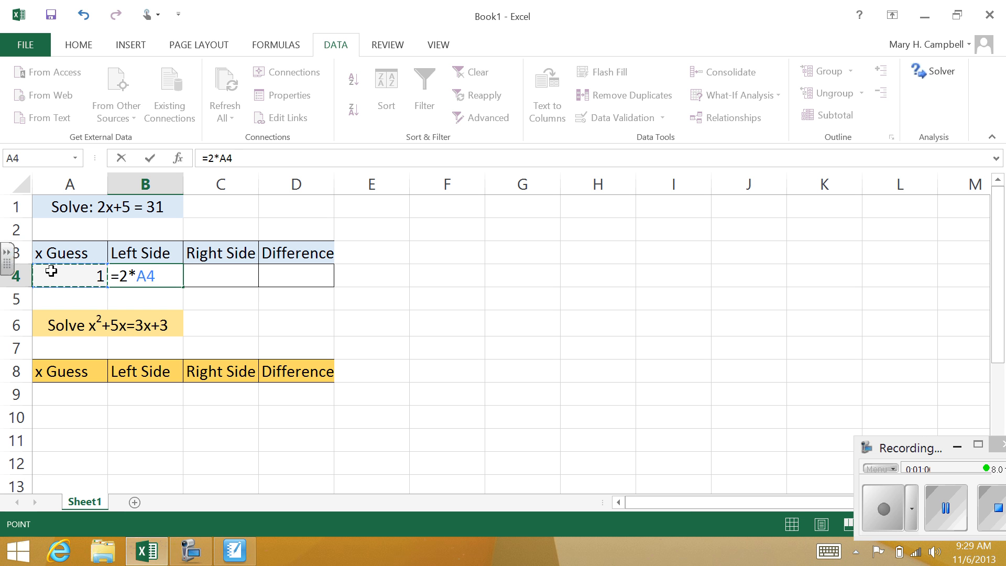
text(+5)
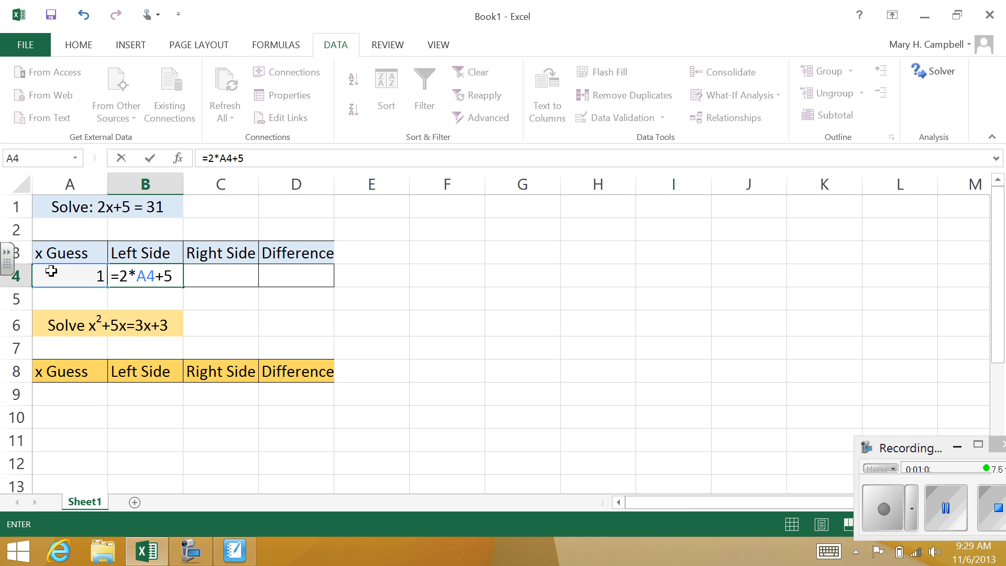
key(Tab)
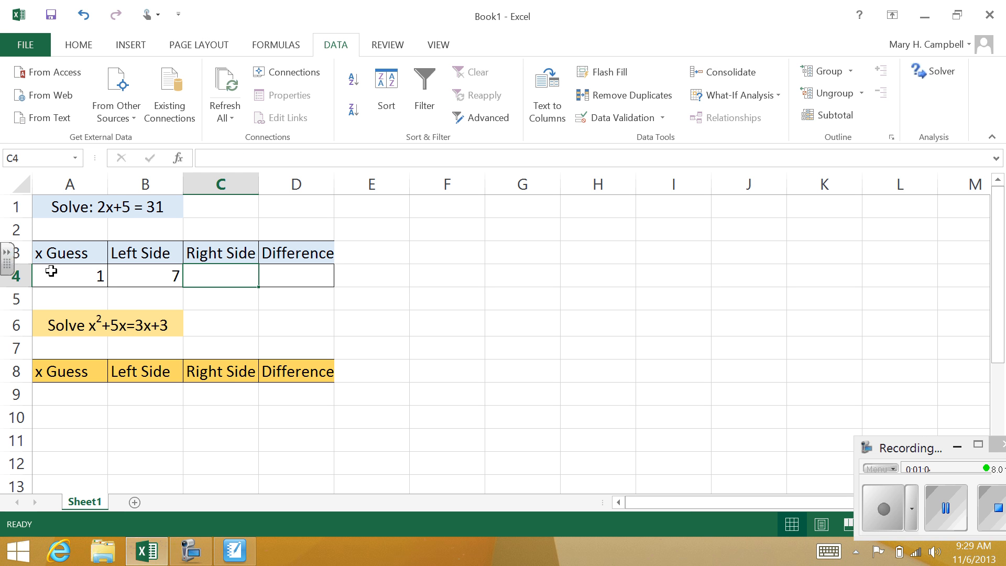
Enter 31 as the right side in C4 and the difference formula =B4-C4 in D4.
text(31)
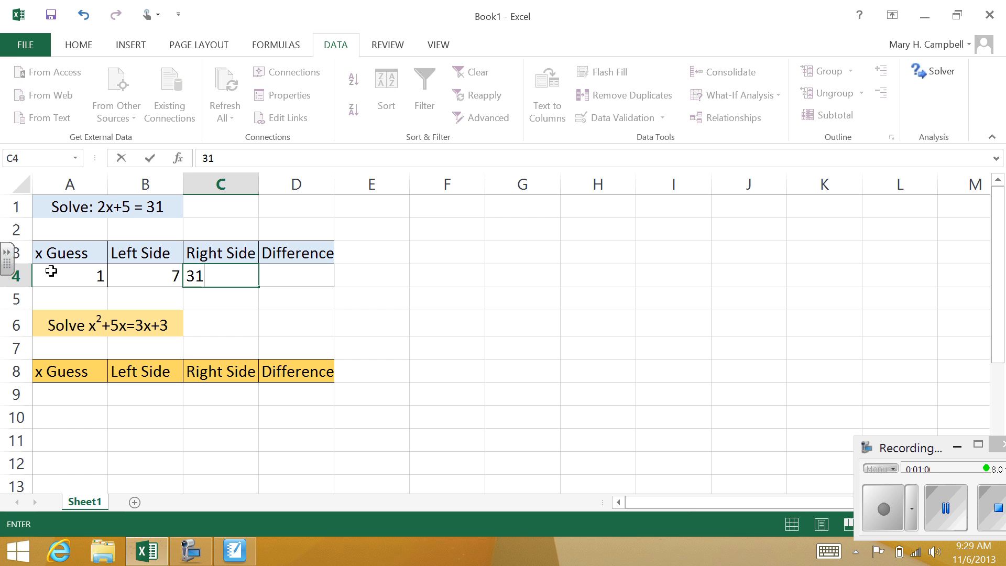
key(Tab)
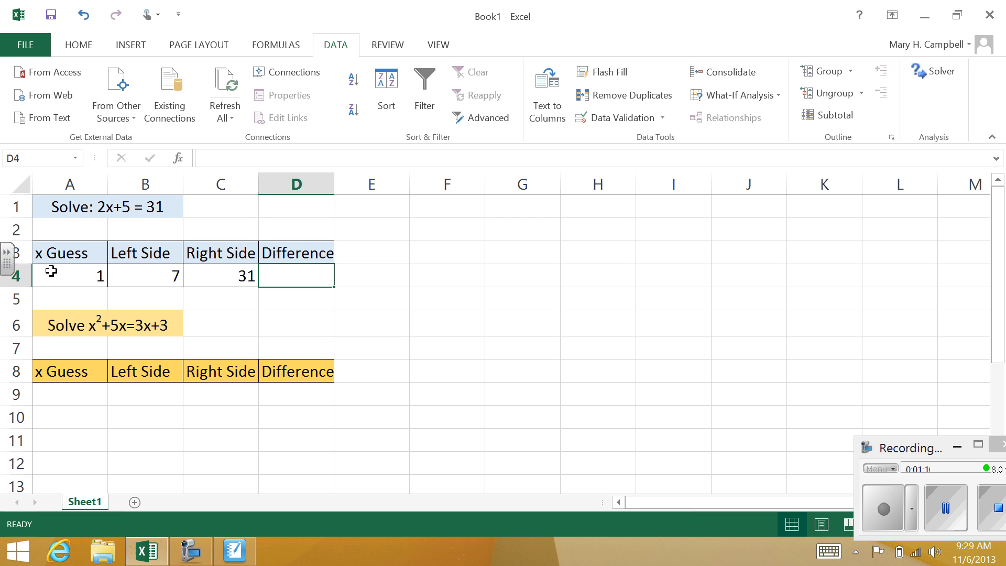
text(=)
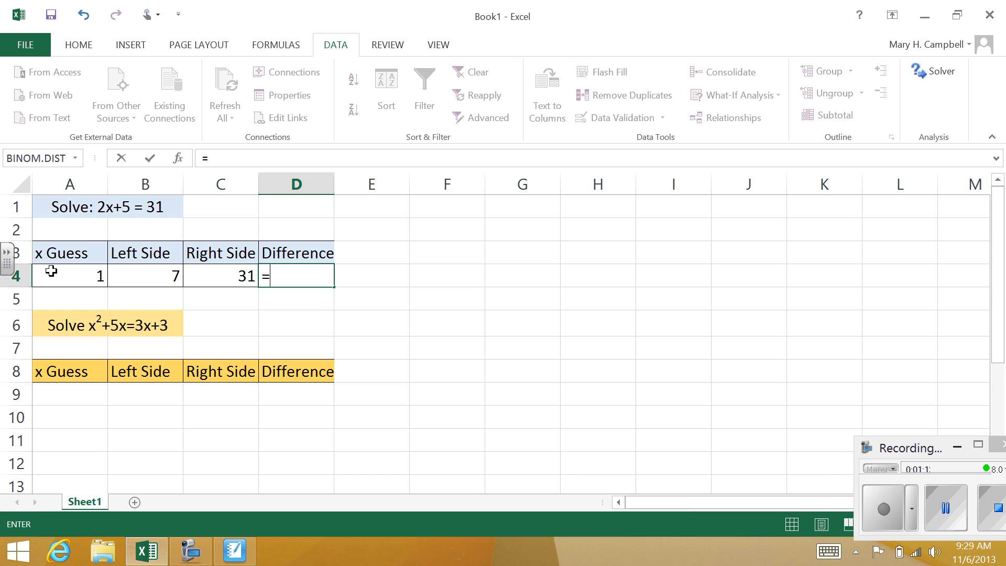
click(145, 276)
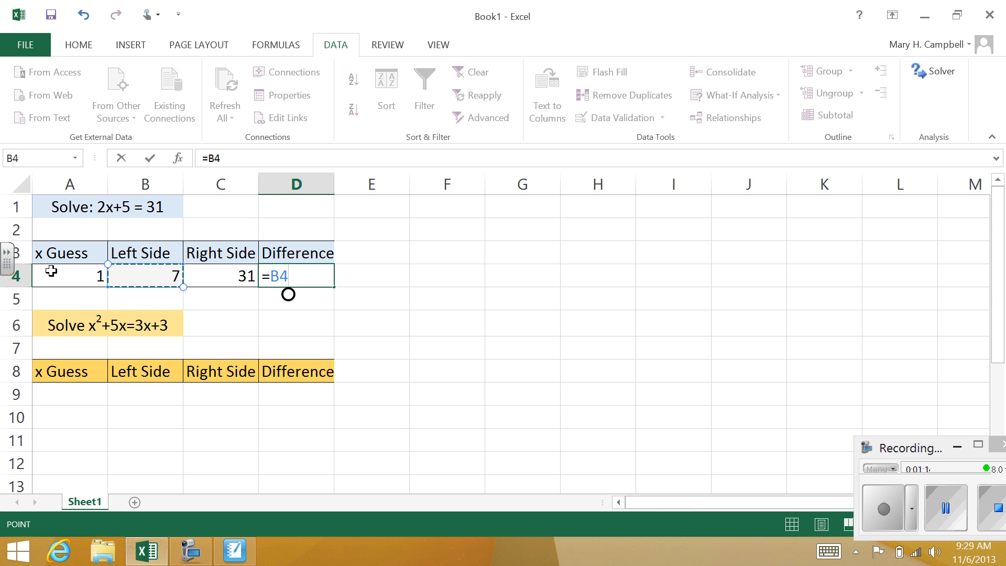
text(-)
click(221, 275)
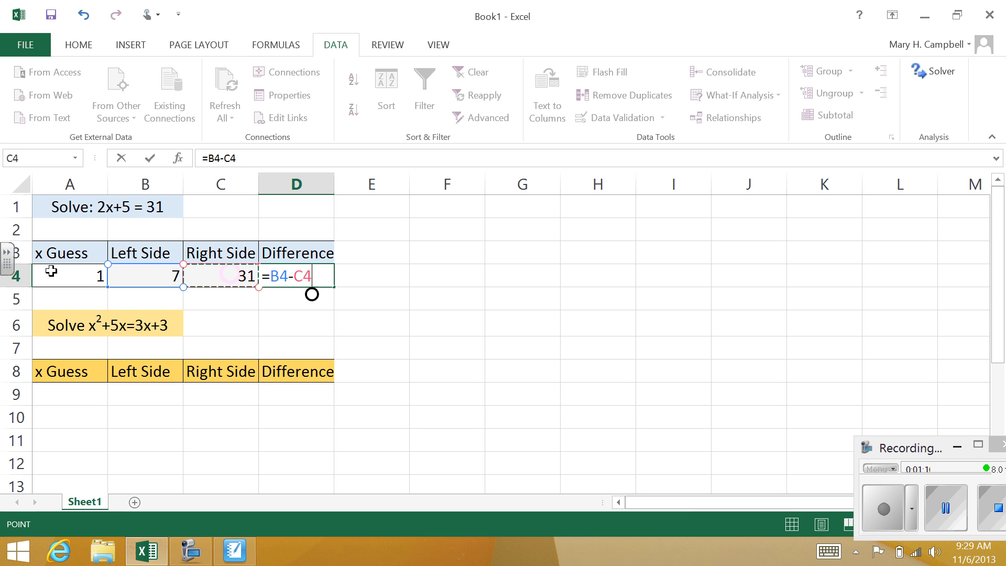
key(Return)
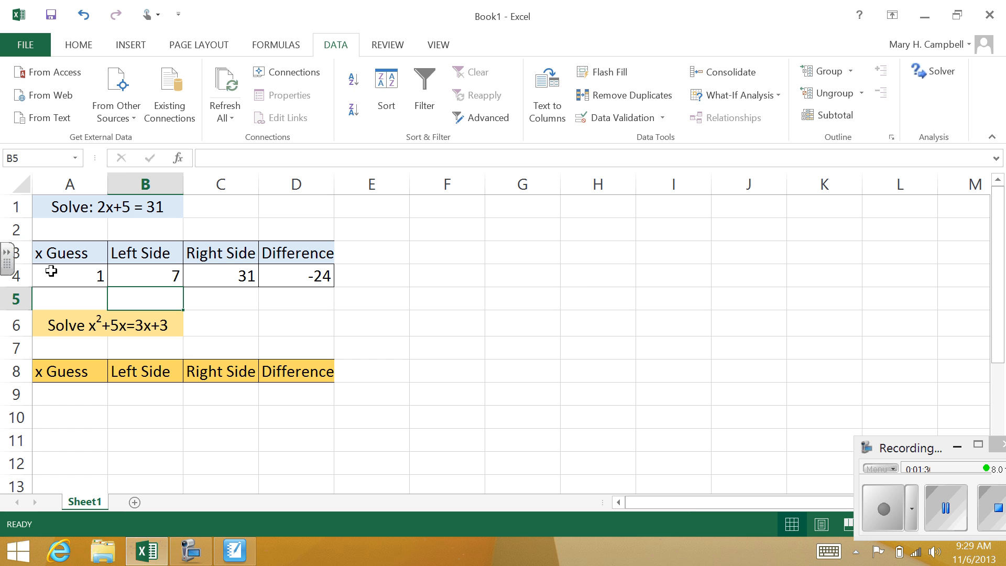
Run Goal Seek to set the difference in D4 to 0 by changing A4, and accept the solution.
click(739, 94)
click(748, 155)
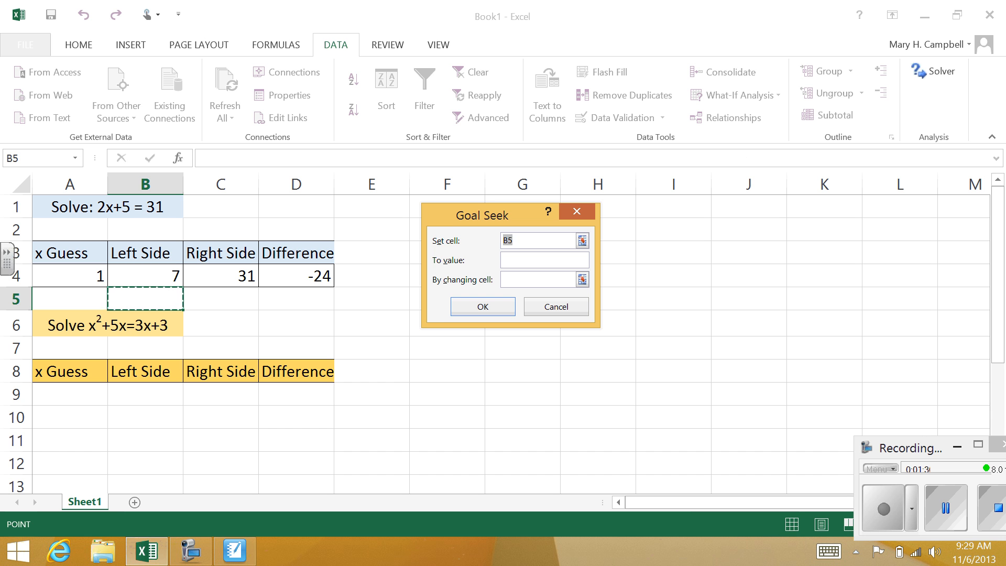
click(309, 280)
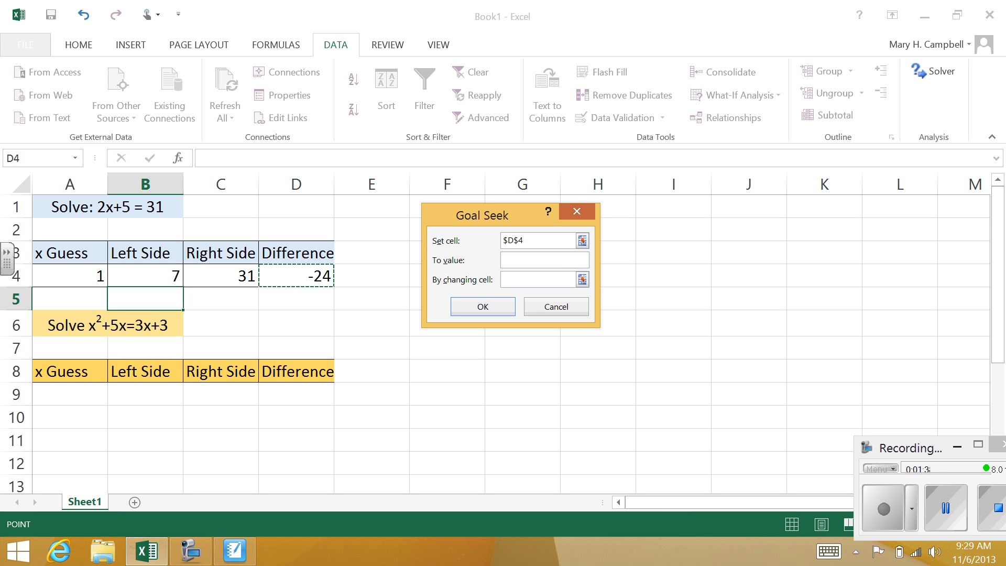
click(541, 260)
text(0)
key(Tab)
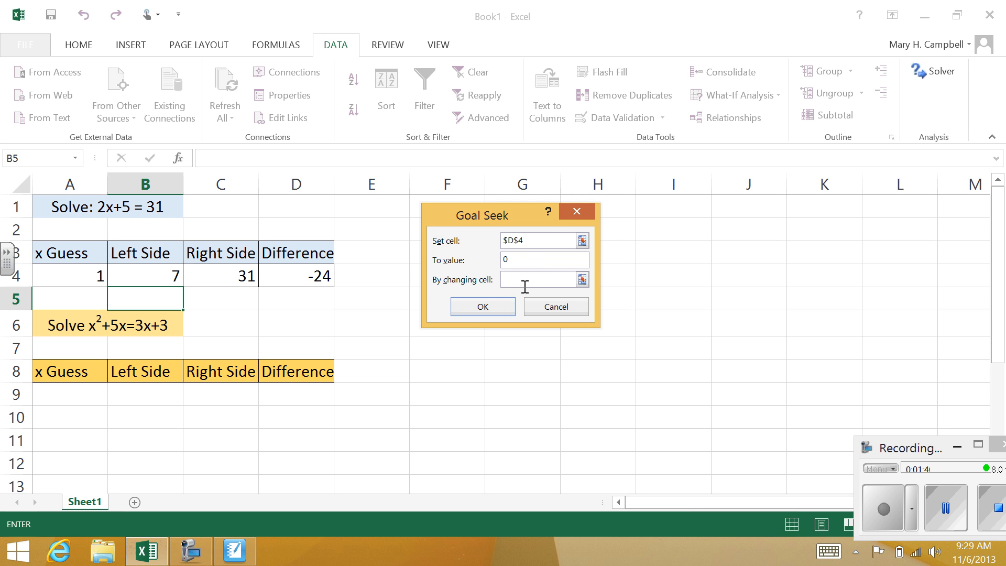
key(Up)
key(Left)
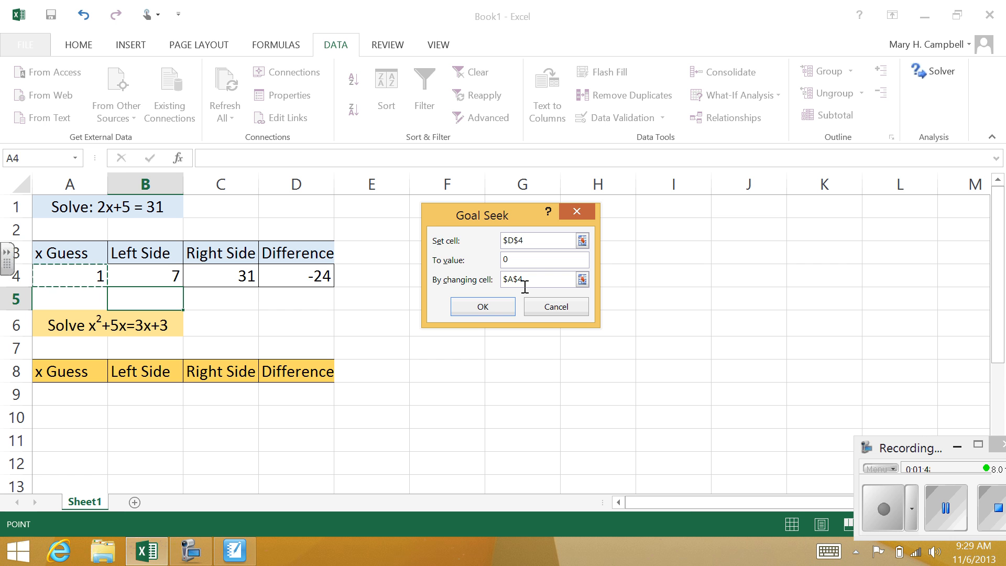
key(Return)
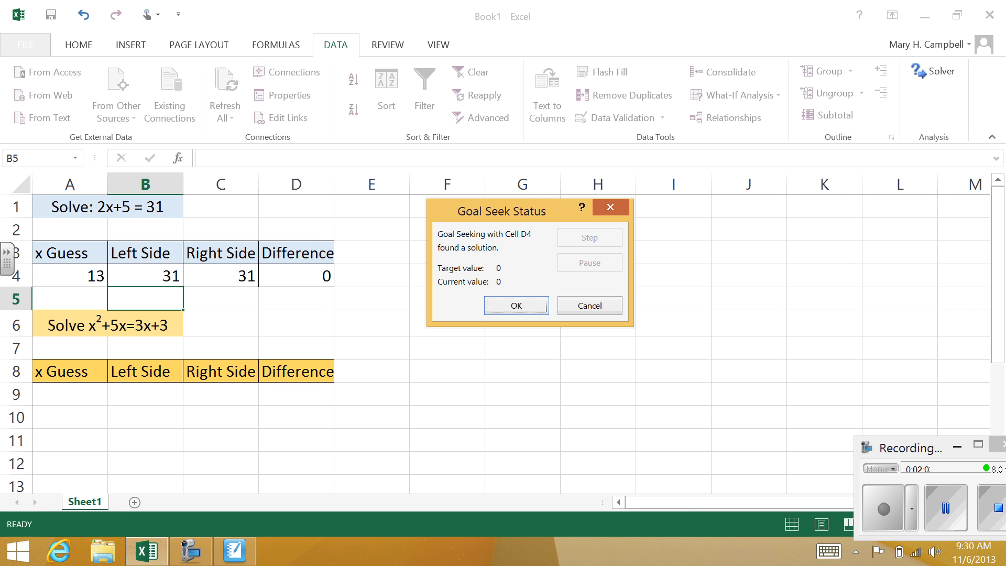
click(518, 309)
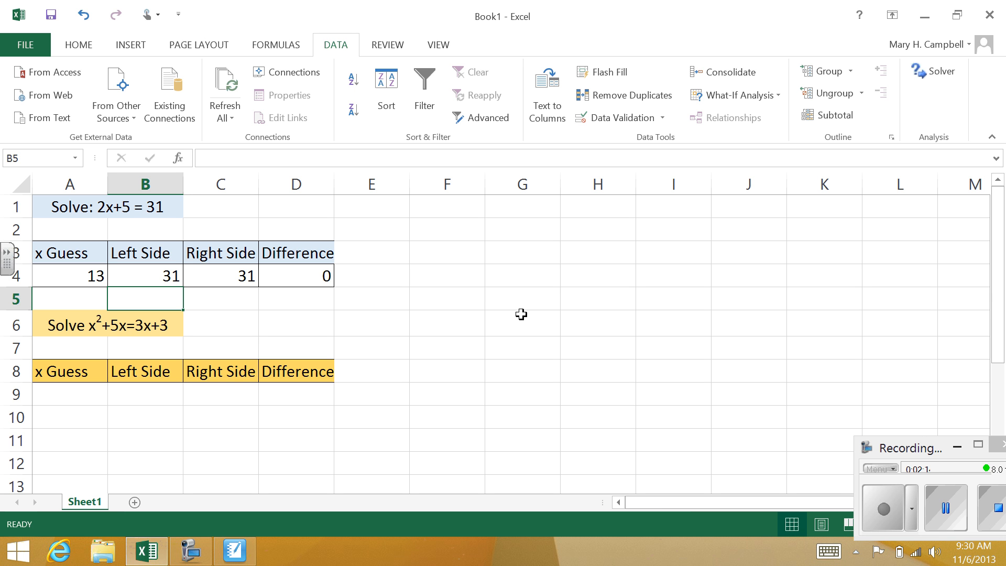
Enter 1 as the x guess in A9 for the quadratic equation.
key(Down)
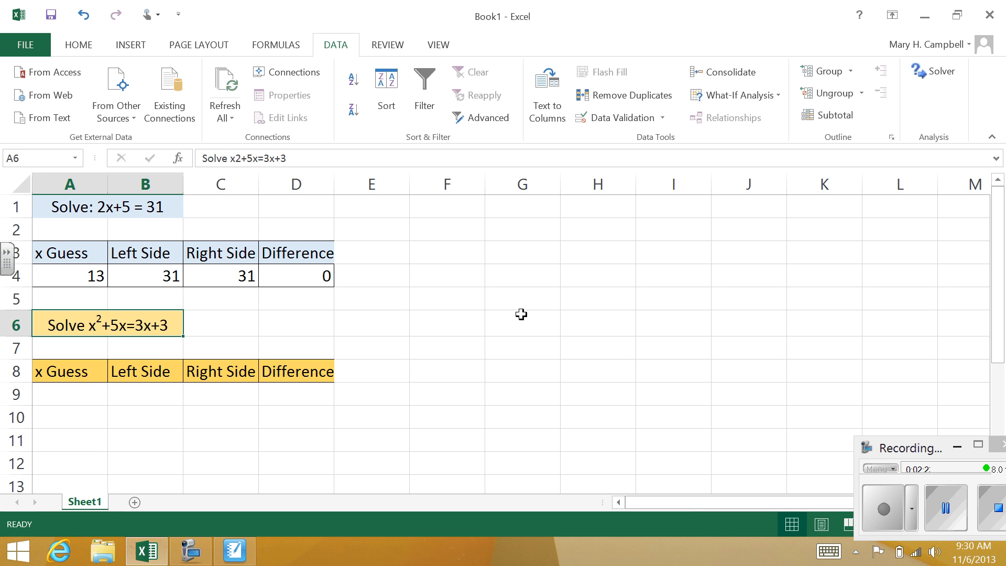
key(Down)
key(Down)
key(Down)
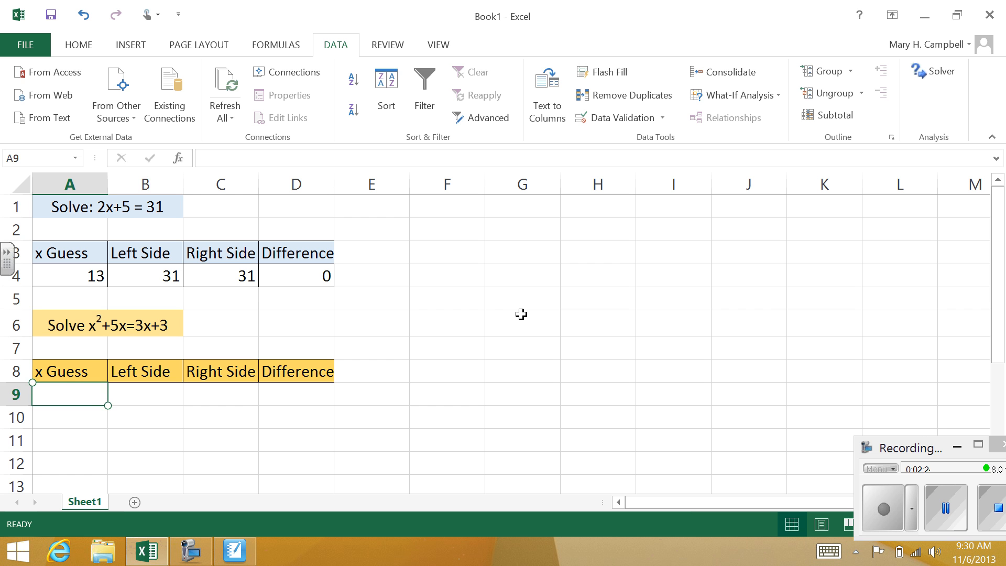
text(1)
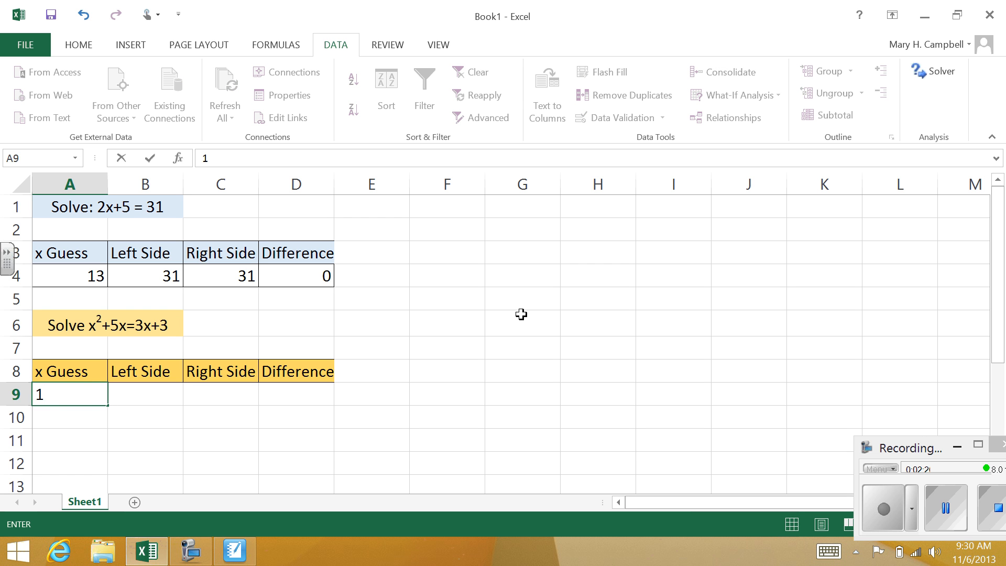
key(Tab)
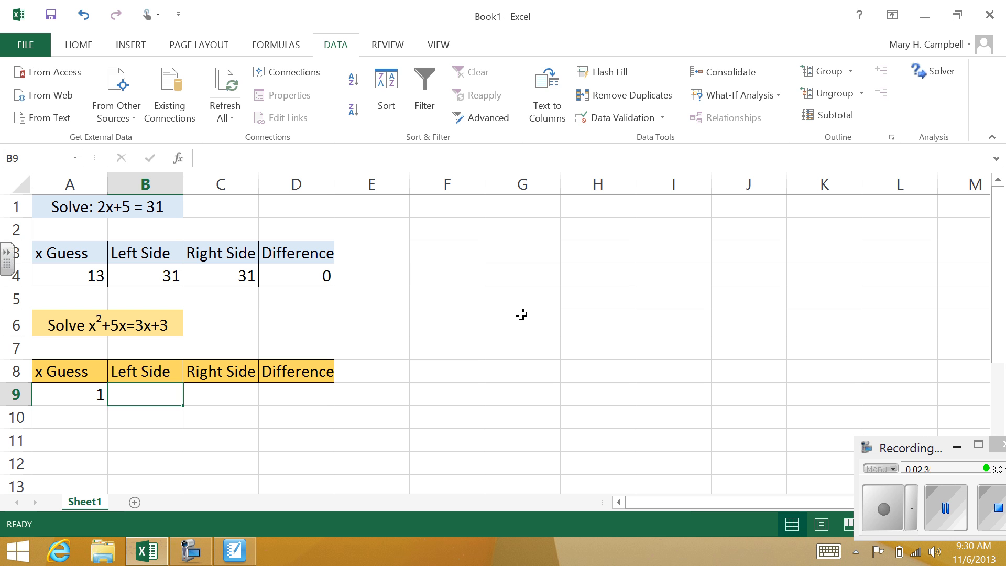
Enter the quadratic equation's left-side formula =A9^2+5*A9 in B9.
text(=)
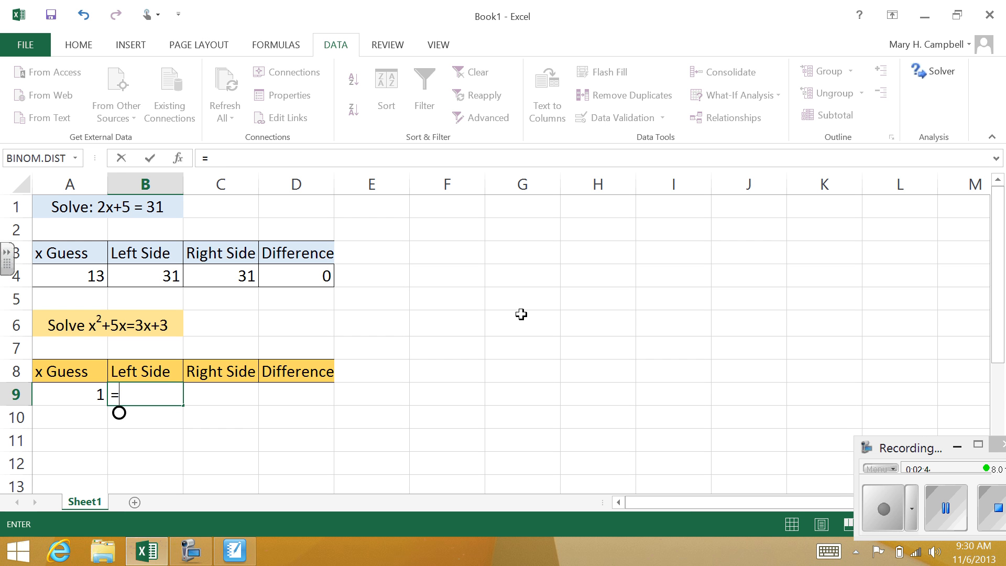
click(74, 394)
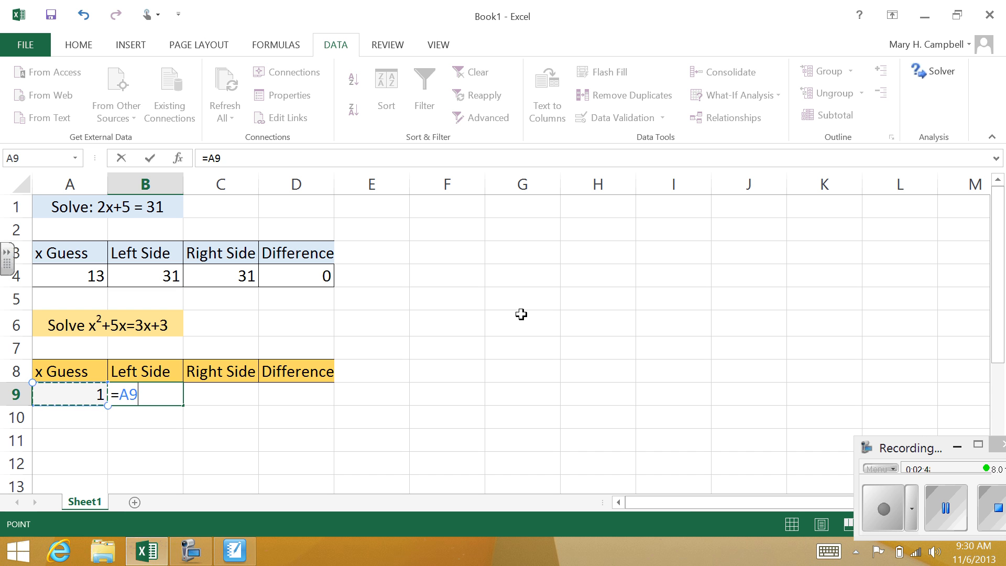
text(^2+)
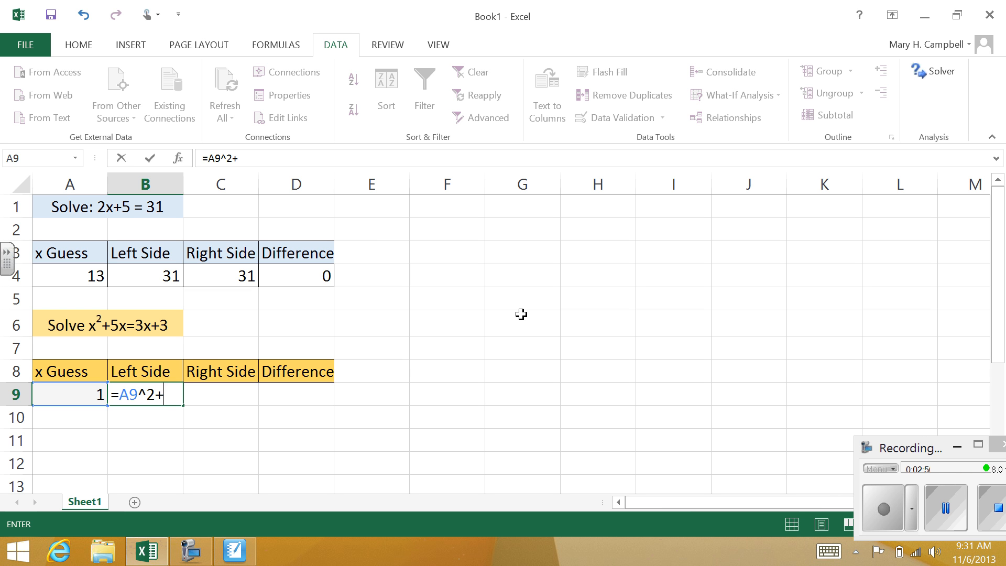
text(5*)
click(70, 394)
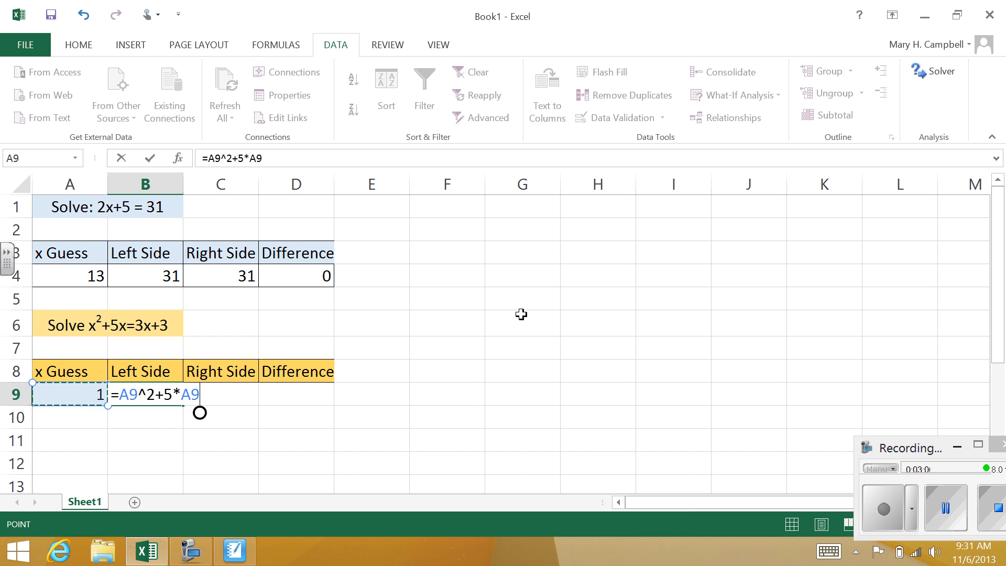
key(Tab)
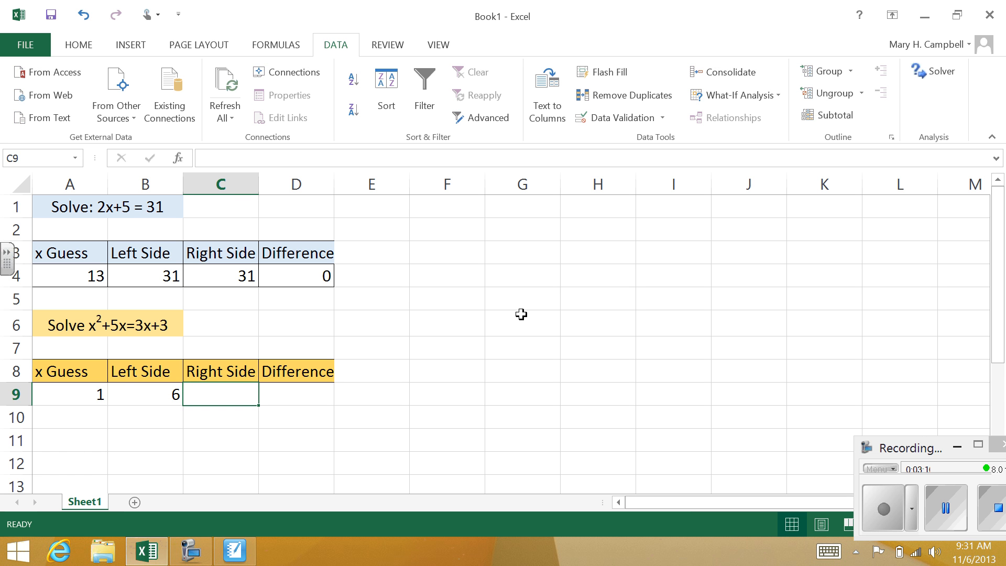
Enter the quadratic equation's right-side formula =3*A9+3 in C9.
text(=)
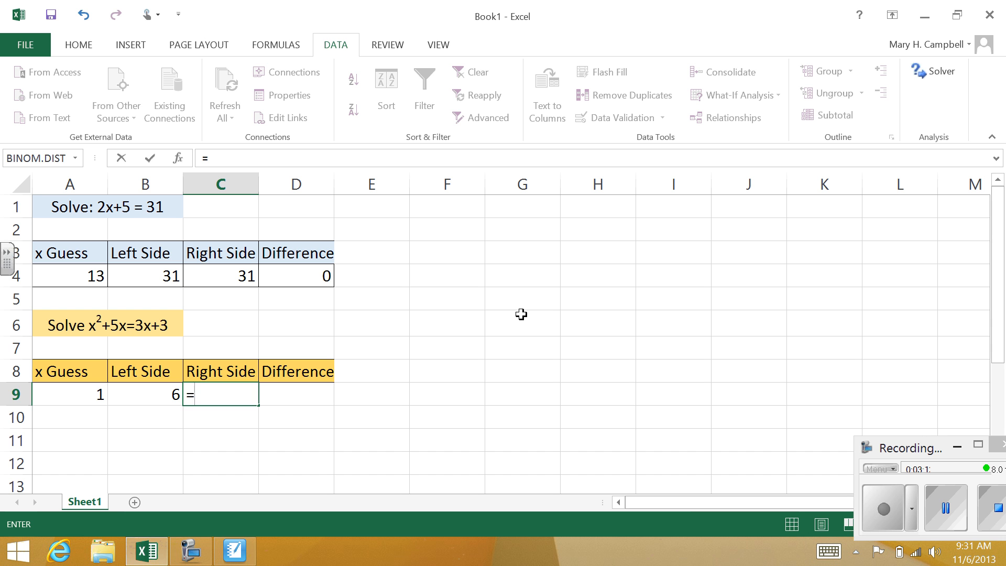
text(3*)
click(69, 395)
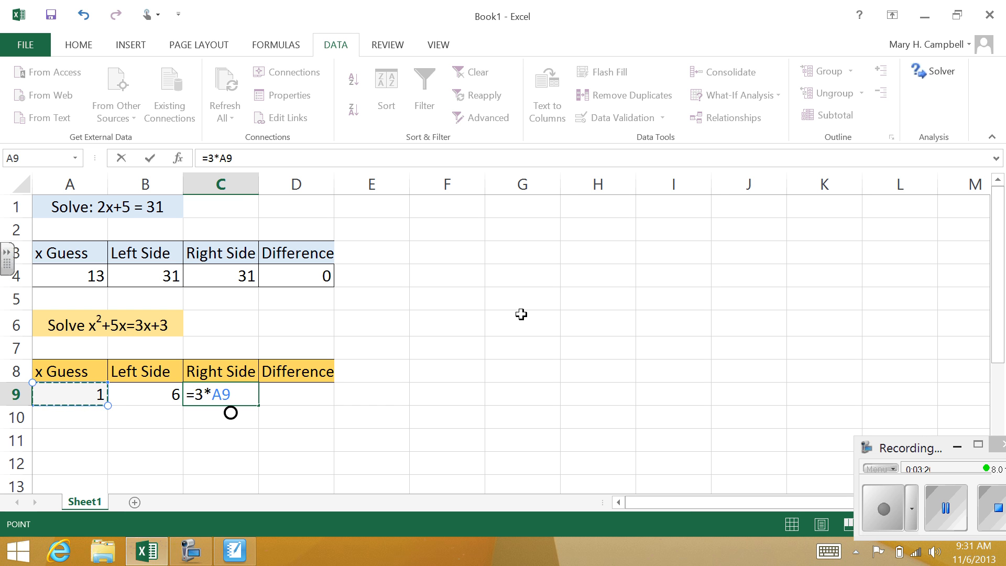
text(+3)
key(Tab)
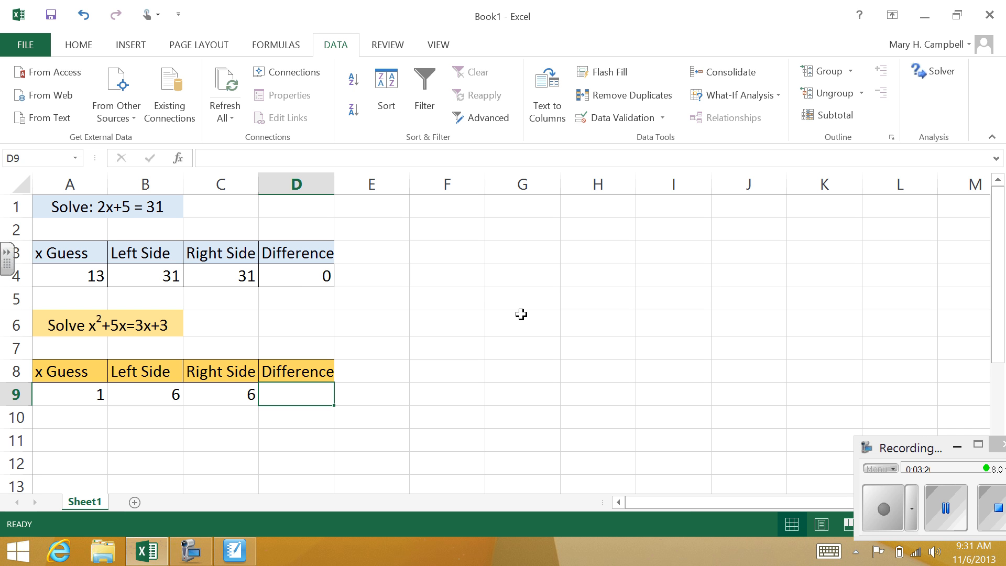
Enter the formula =B9-C9 in D9 to calculate the difference between the two sides.
text(=)
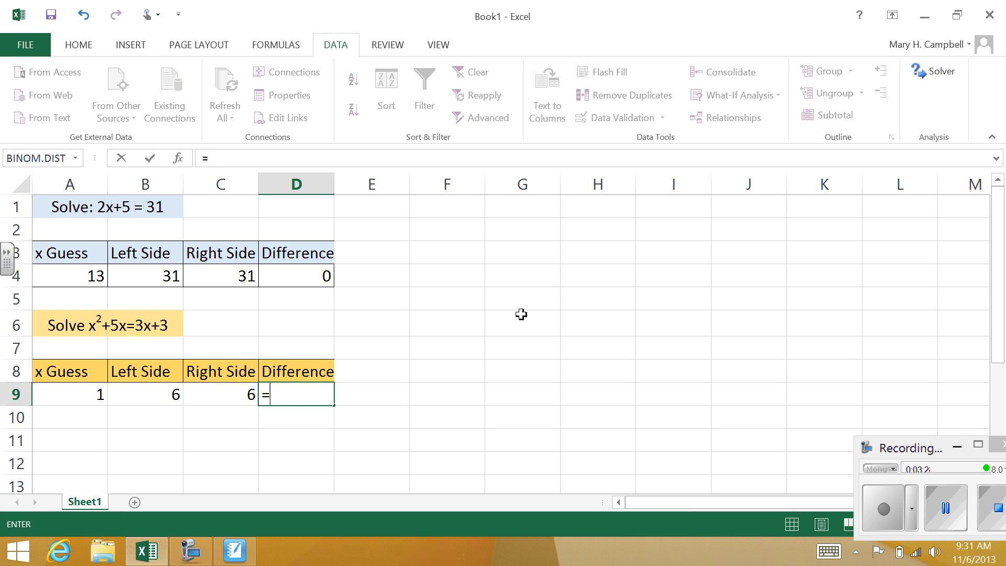
key(Left)
key(Left)
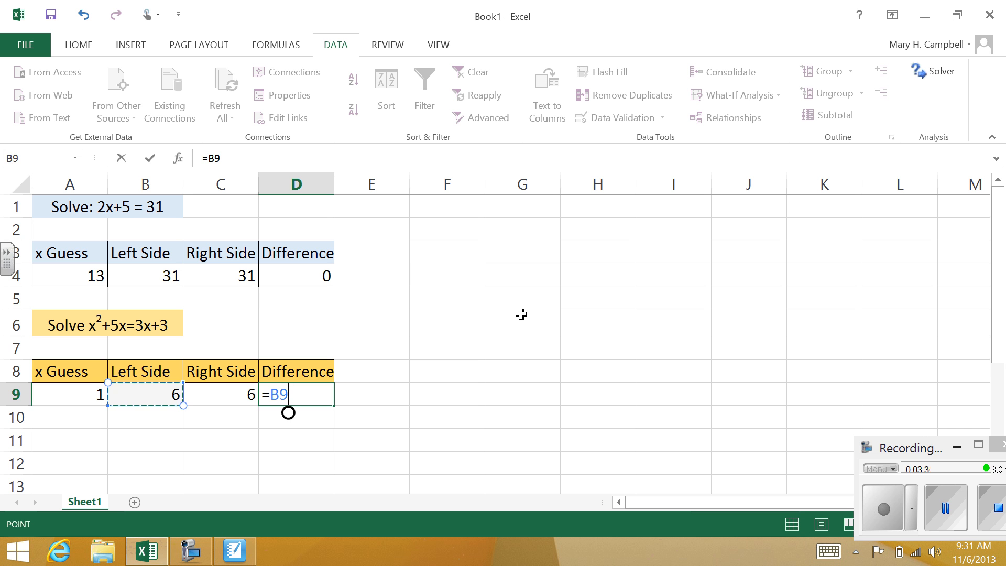
text(-)
key(Left)
key(Return)
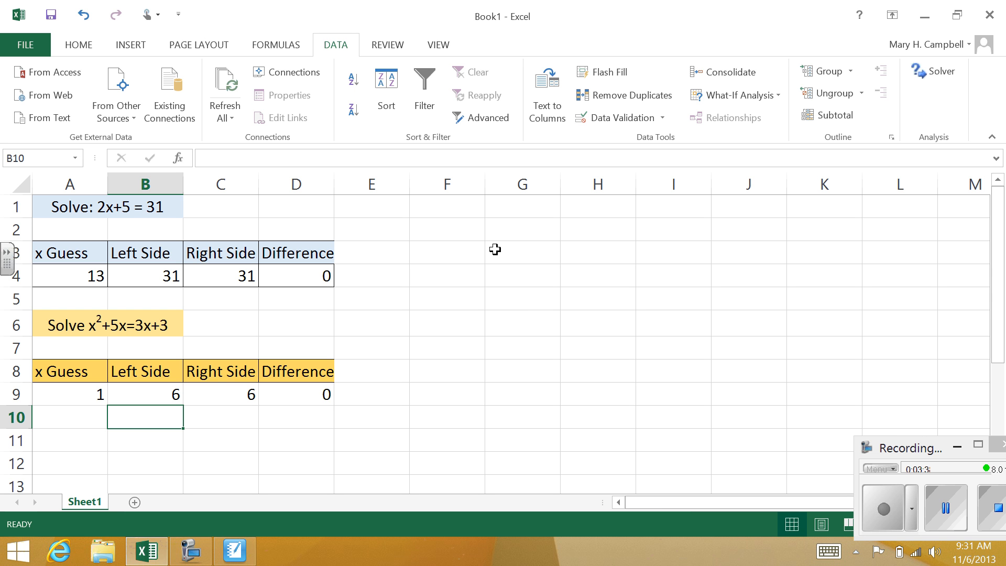
Set the quadratic equation's x guess in A9 to 2.
click(73, 394)
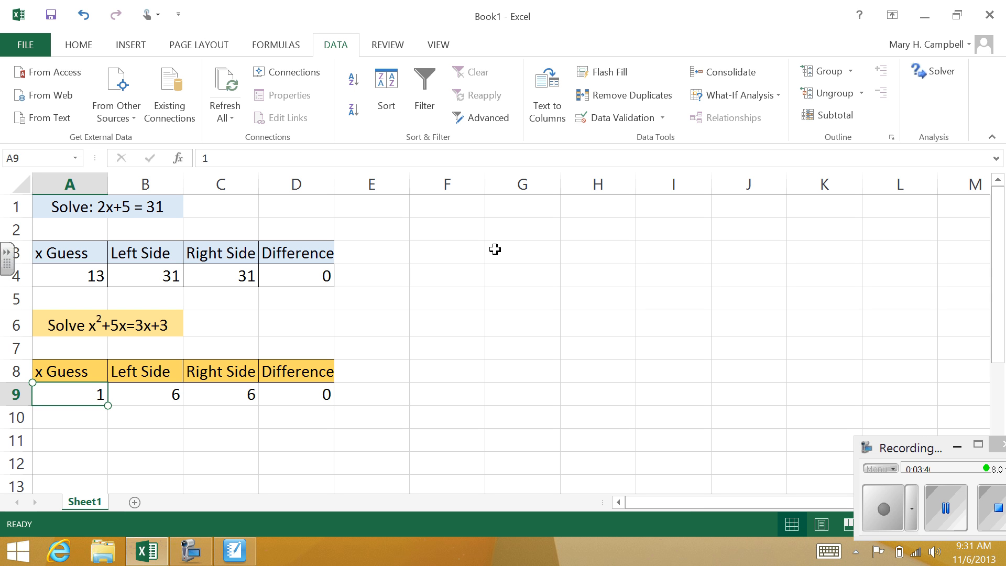
text(2)
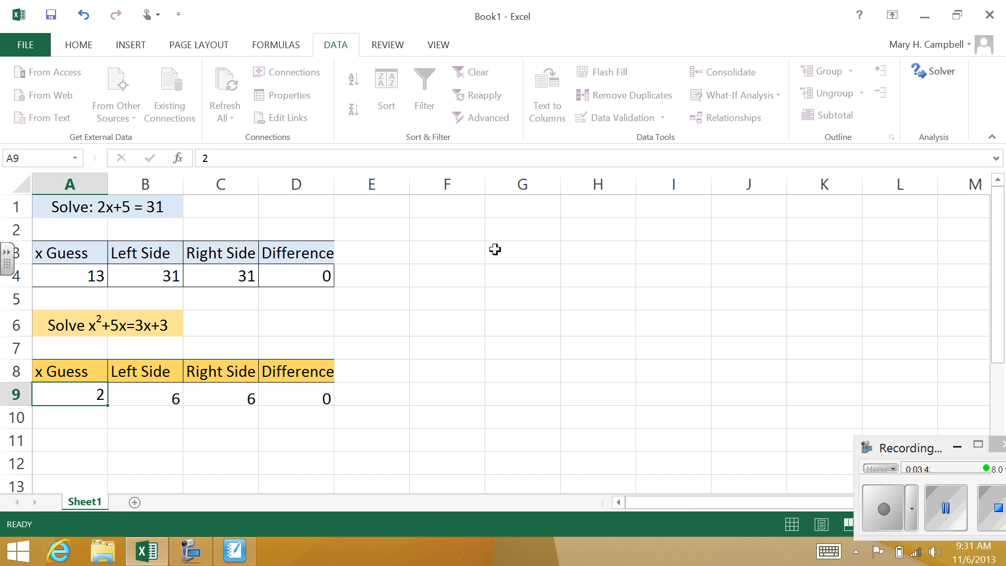
key(Return)
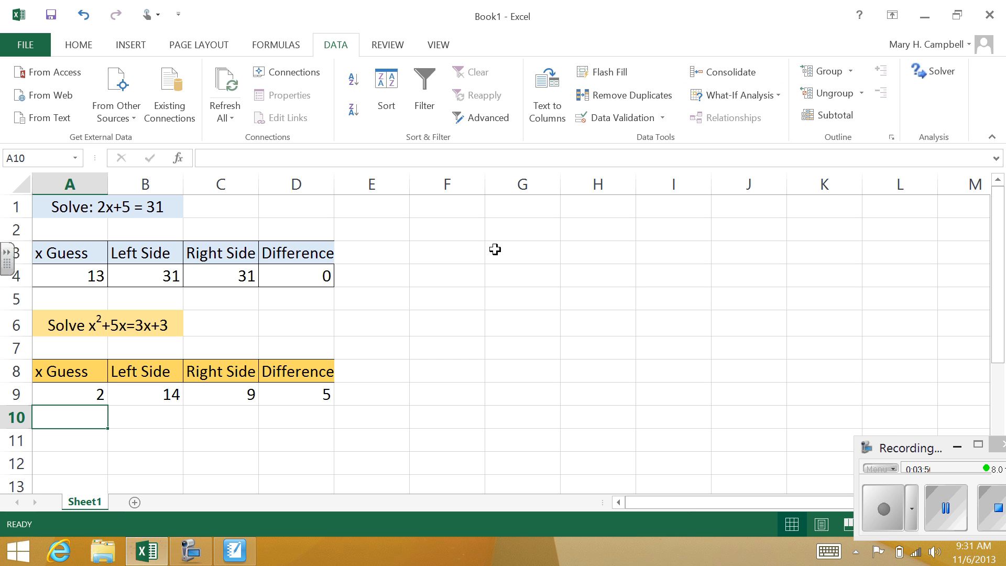
Run Goal Seek to set the difference in D9 to 0 by changing the guess in A9, and keep the solution.
click(736, 95)
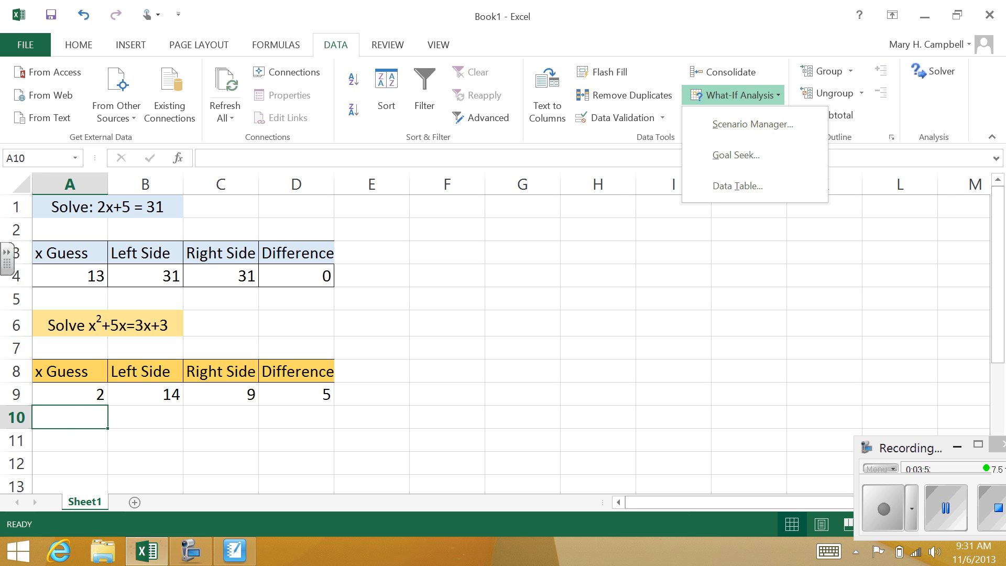
click(756, 159)
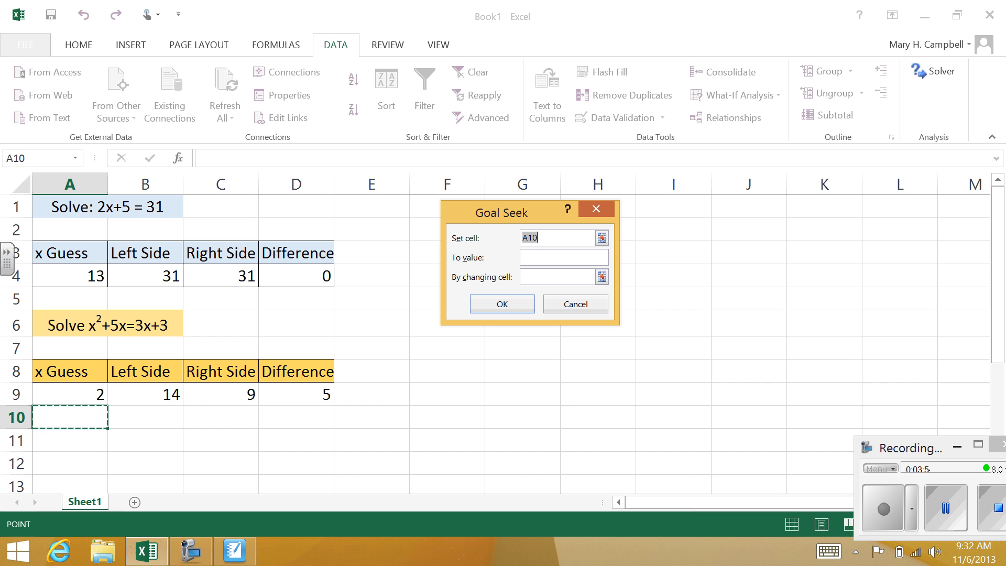
click(308, 394)
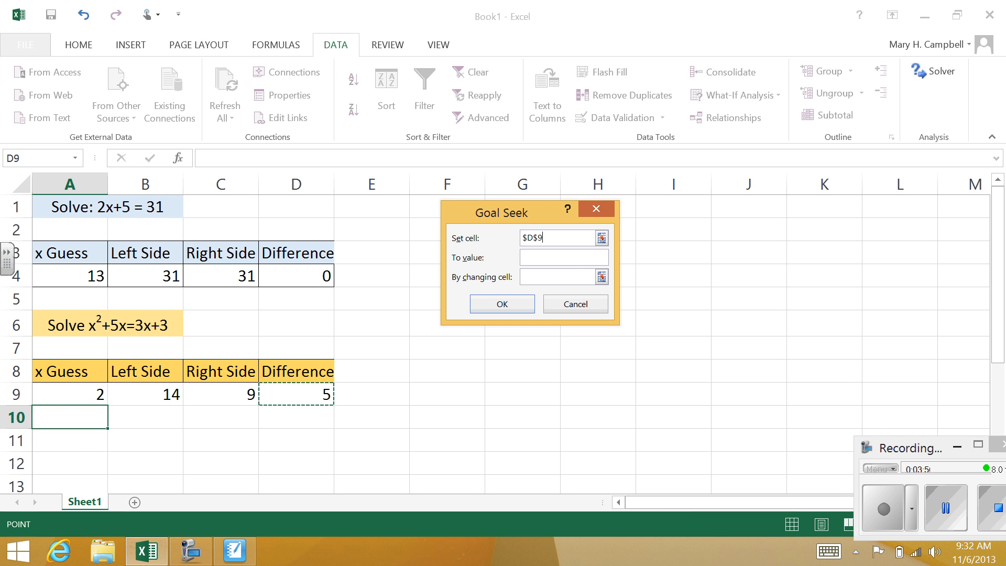
click(557, 257)
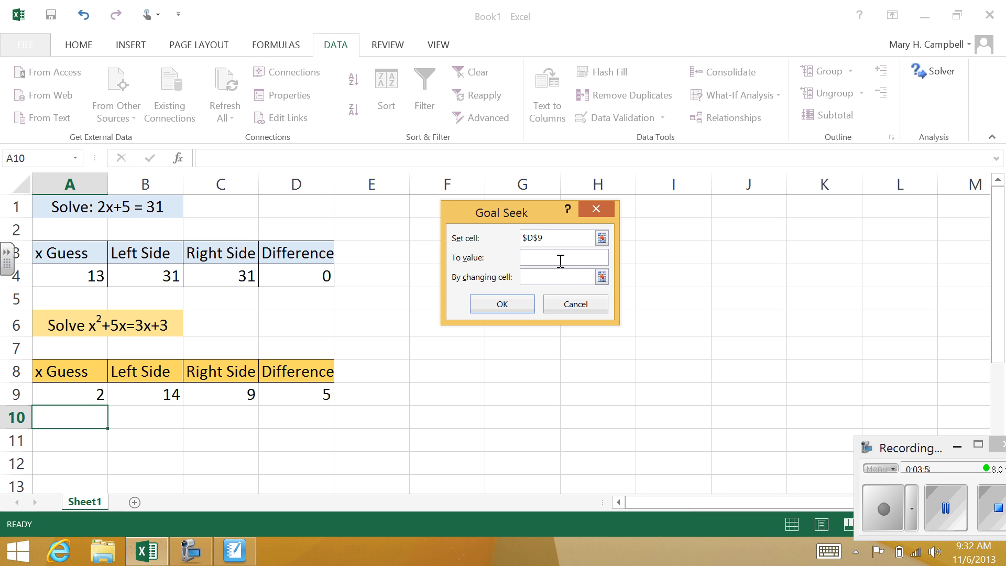
text(0)
click(570, 281)
key(Up)
key(Return)
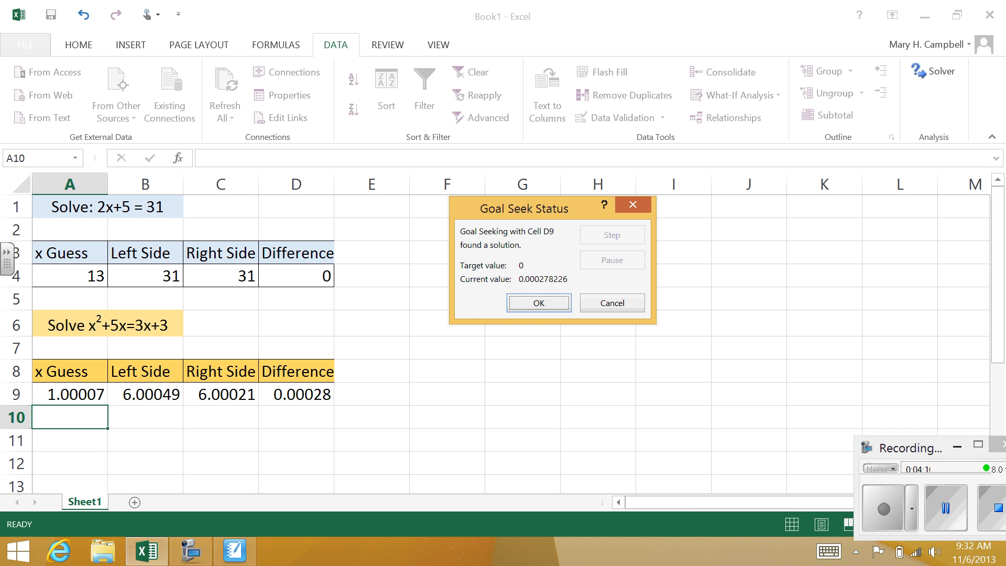
click(545, 310)
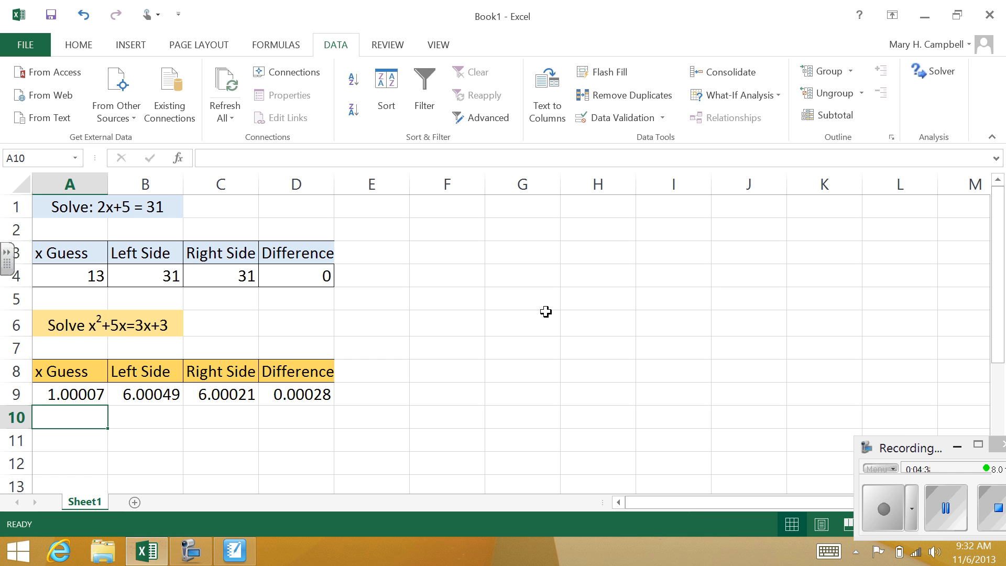
Enter -10 in A10 as a second x guess for the quadratic equation.
click(76, 420)
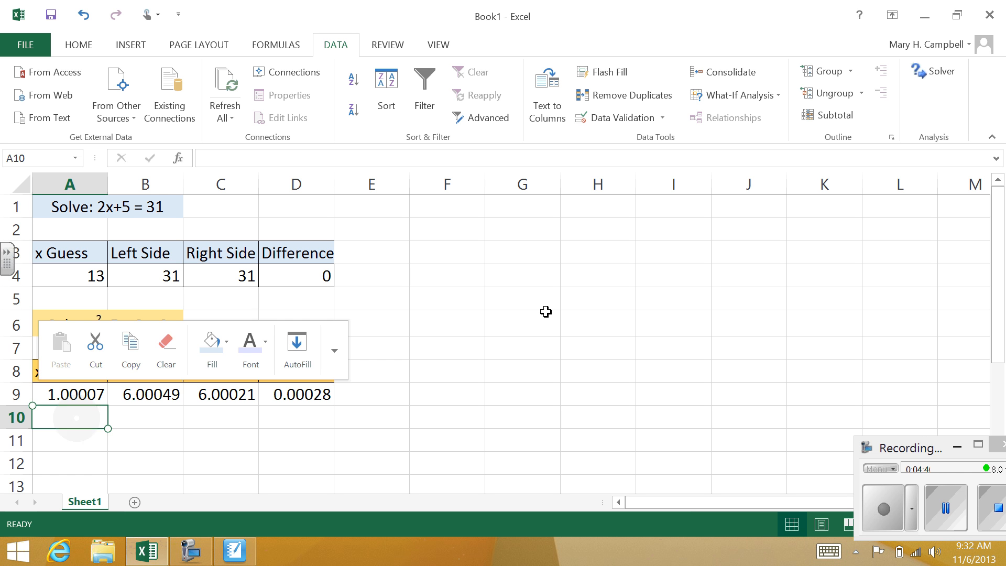
text(-10)
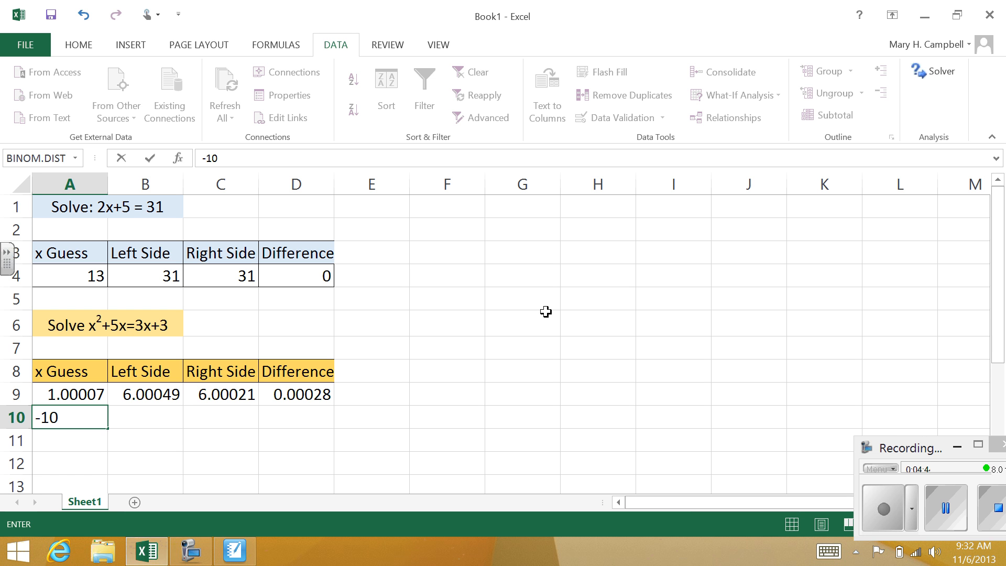
key(Return)
key(Tab)
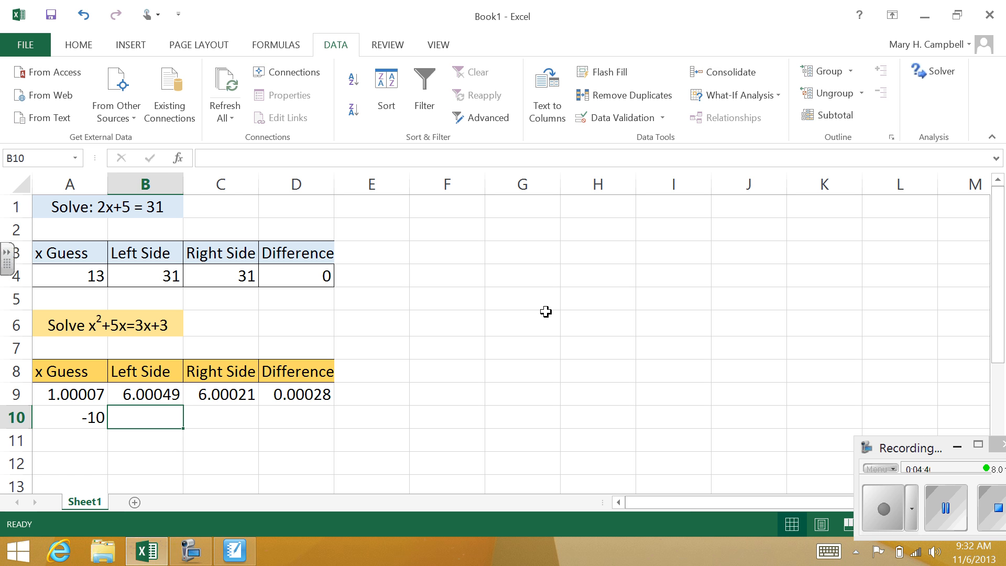
key(Up)
key(shift+Down)
key(shift+Down)
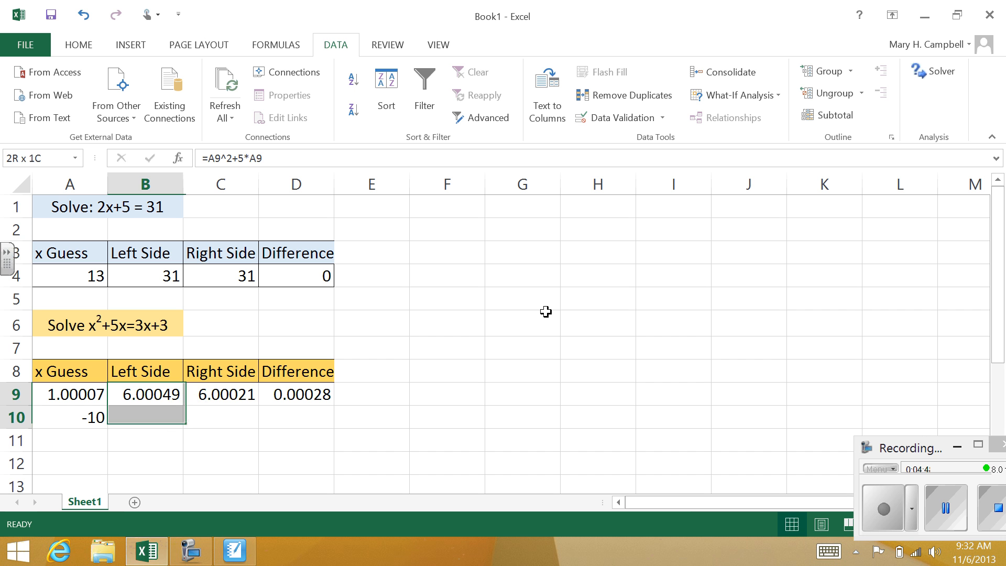
key(shift+Up)
key(shift+Right)
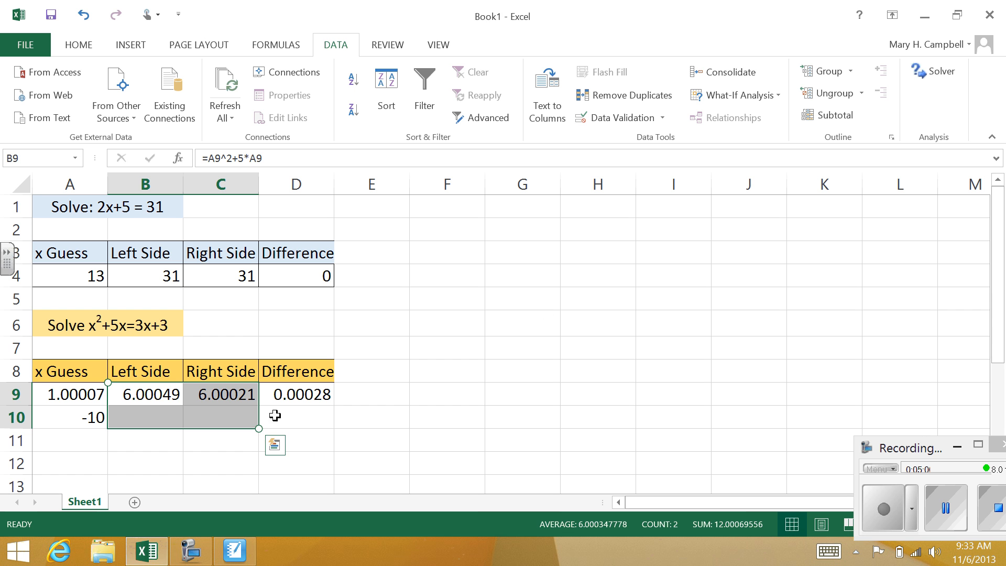
Fill the left-side formula in B9 and the right-side formula in C9 down to row 10.
click(168, 396)
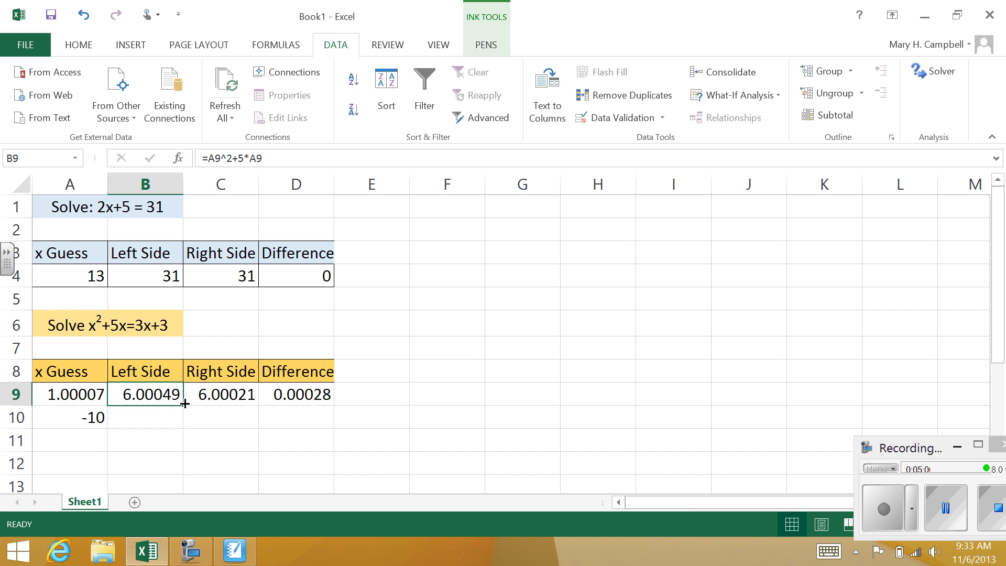
drag(185, 404, 181, 422)
click(241, 392)
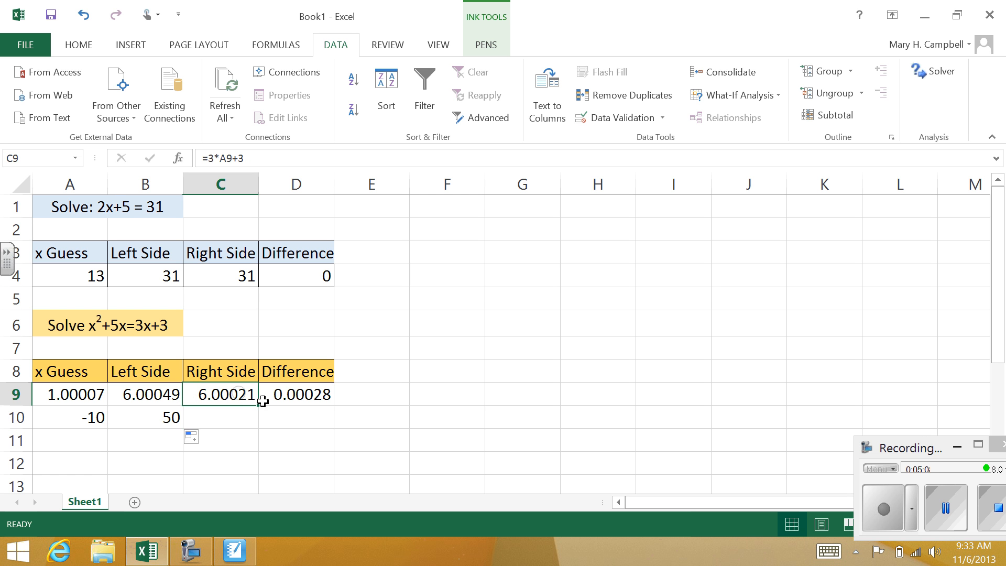
drag(259, 404, 260, 419)
Try to fill the difference formula from D9 down to D10.
click(305, 386)
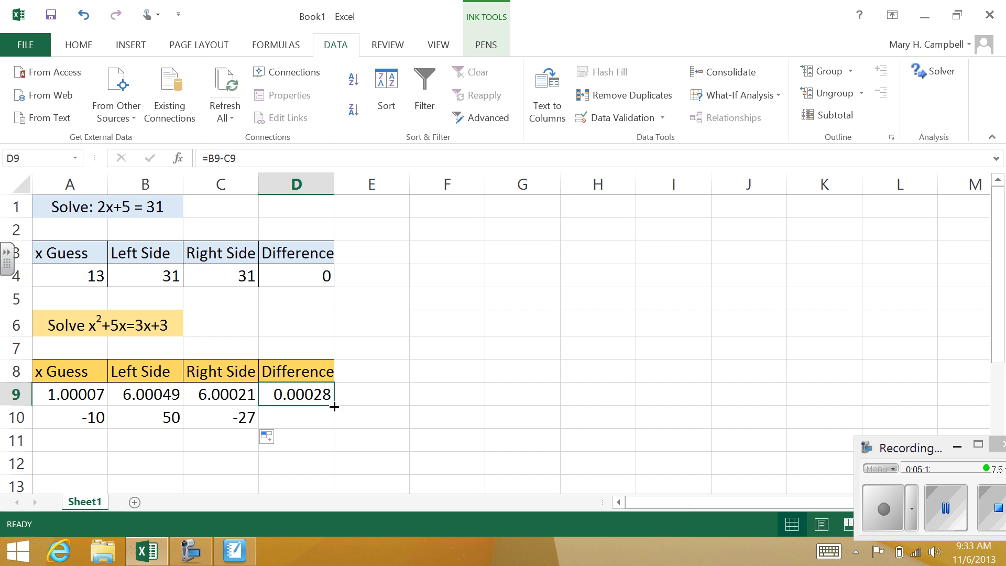
drag(327, 410, 328, 420)
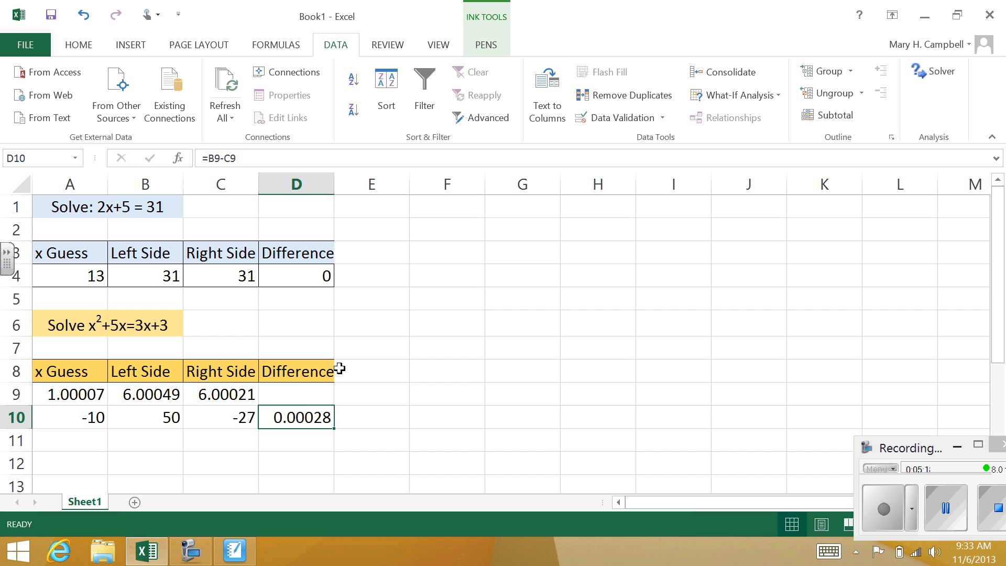
click(304, 390)
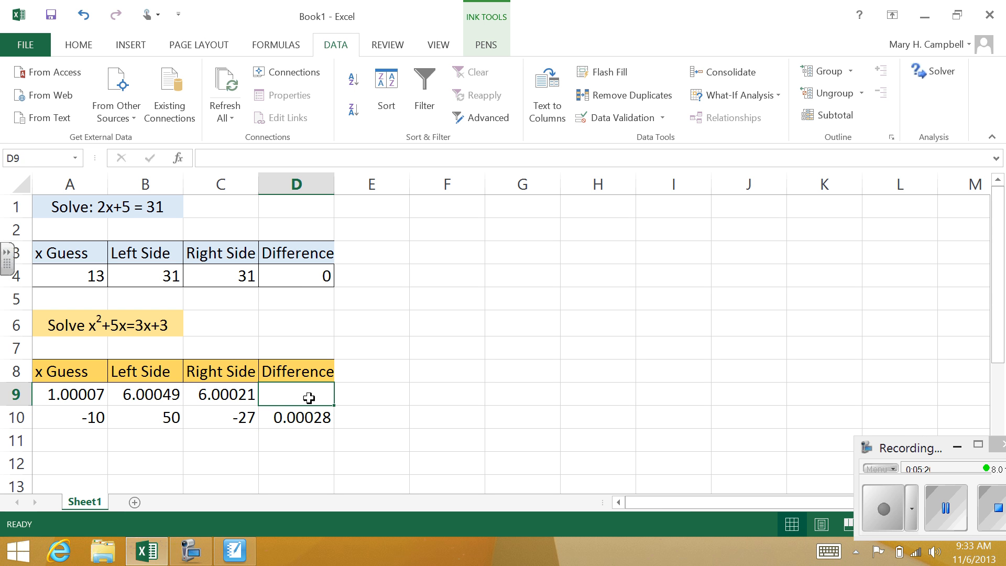
click(321, 413)
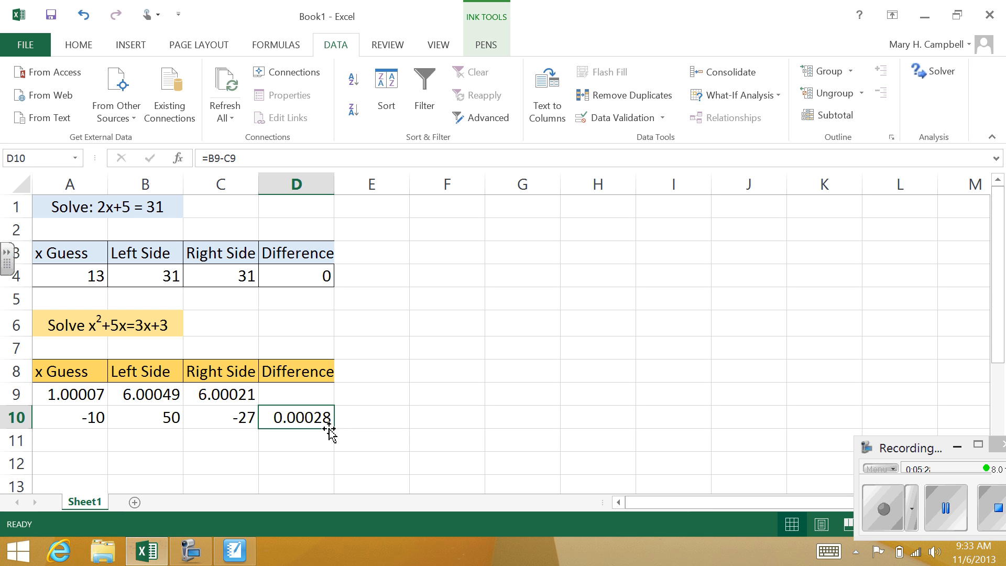
drag(329, 430, 331, 387)
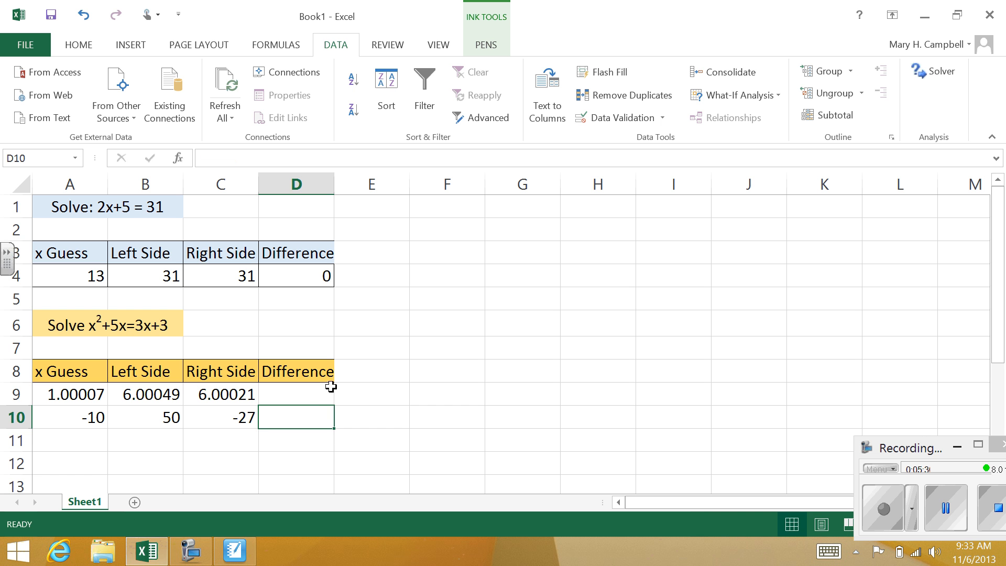
Enter the difference formula =B9-C9 in D9.
click(325, 390)
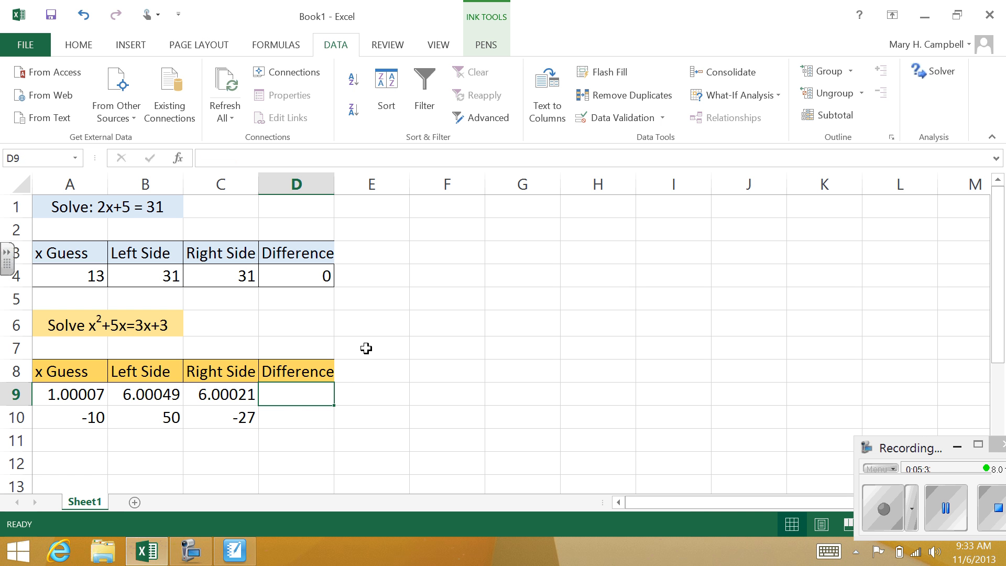
text(=)
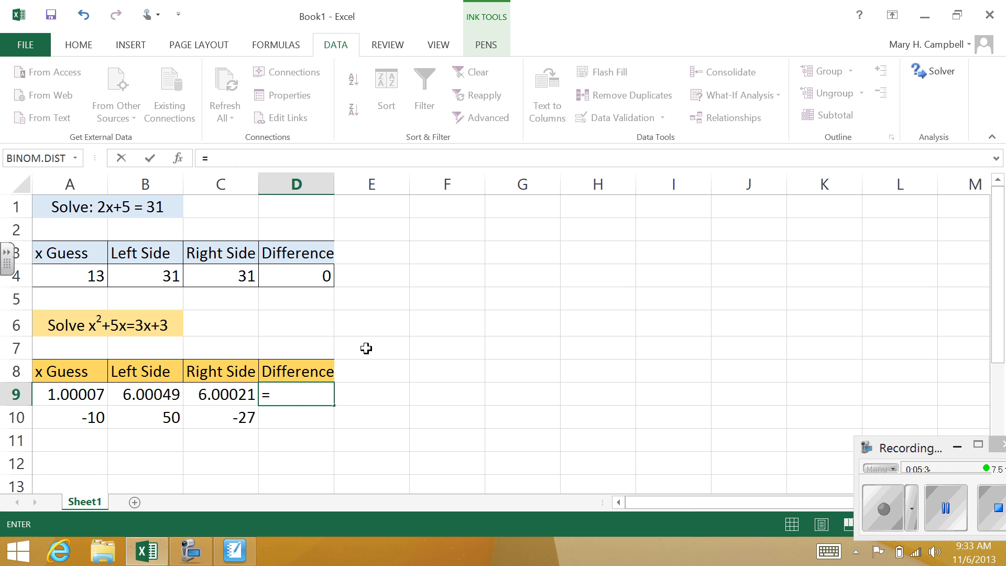
key(Left)
key(Left)
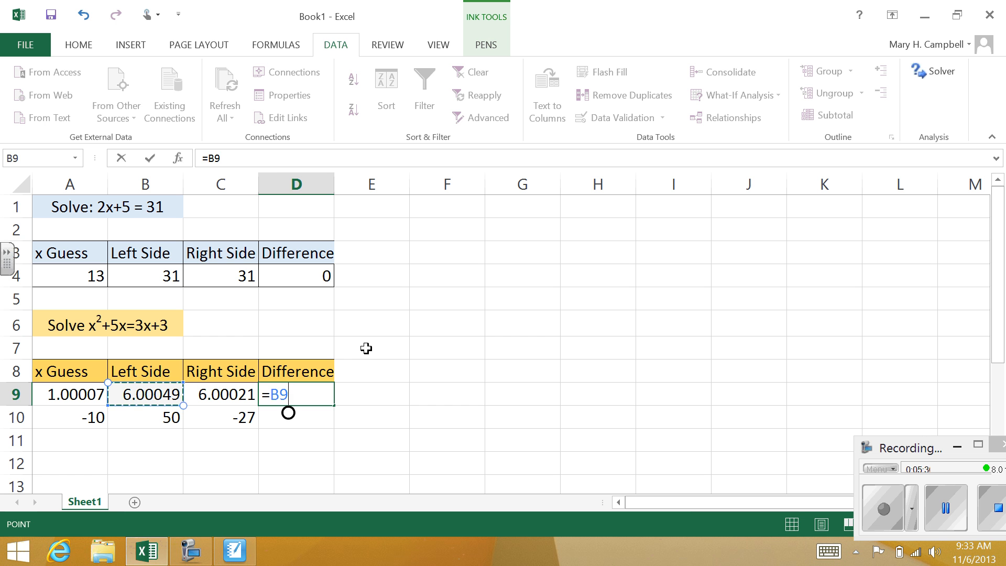
text(-)
key(Left)
key(Return)
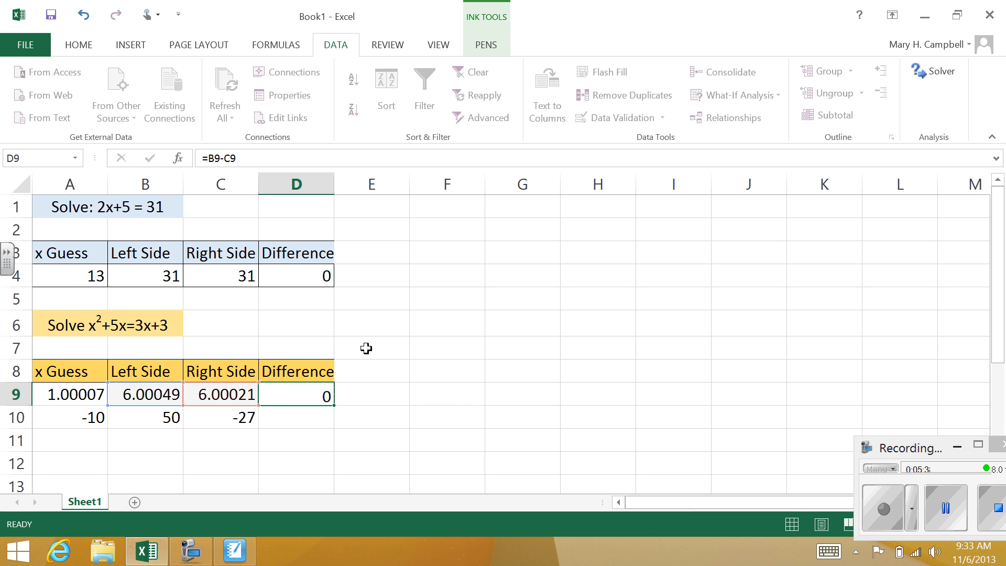
Enter the difference formula =B10-C10 in D10 for the second guess.
text(=)
click(157, 418)
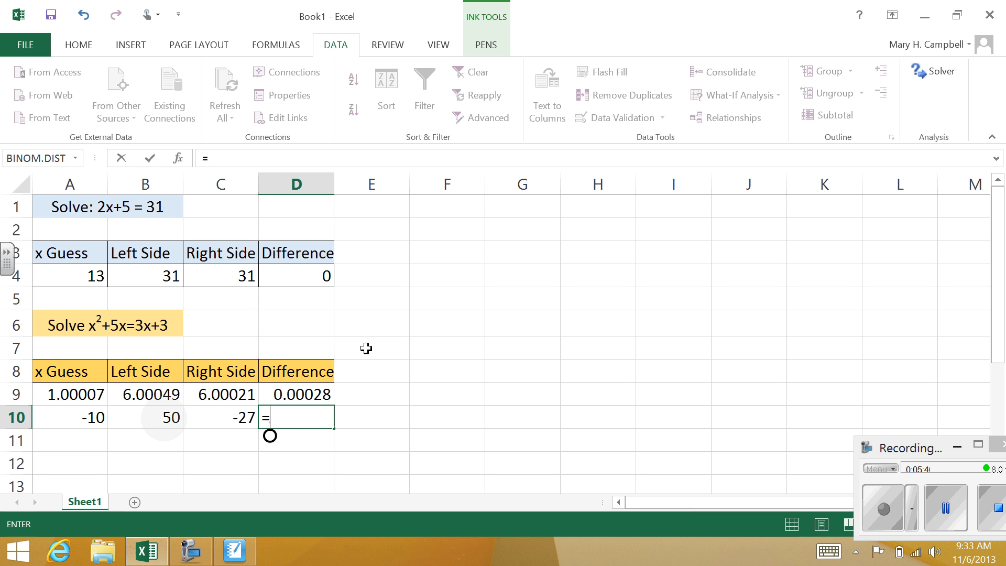
text(-)
key(Left)
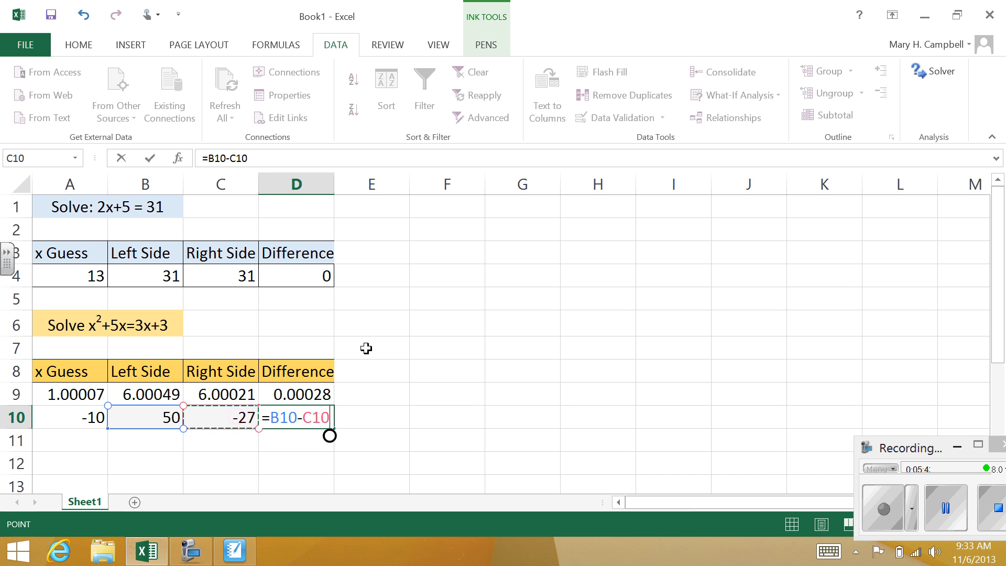
key(Return)
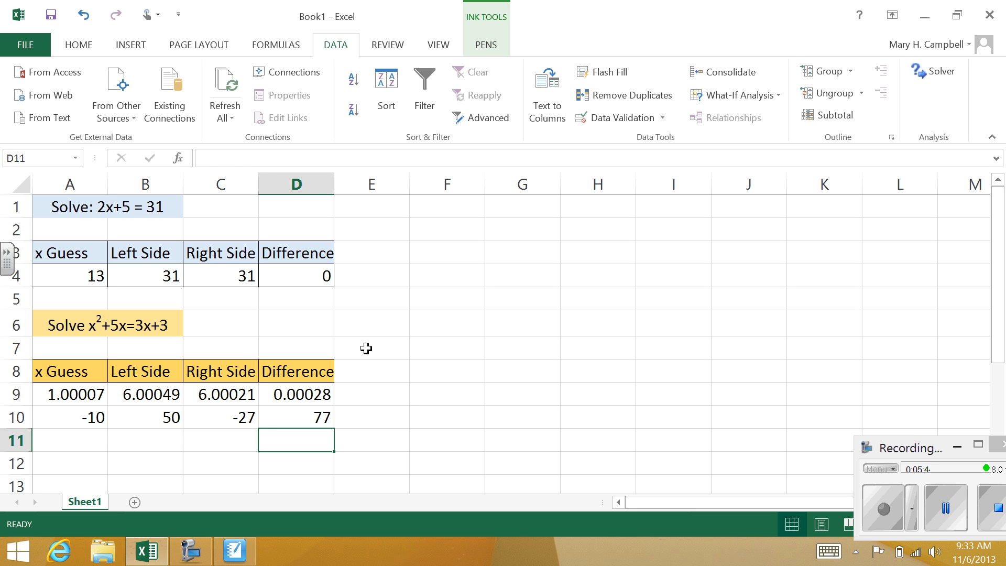
Run Goal Seek to set the difference in D10 to 0 by changing the guess in A10, and keep the solution.
click(296, 417)
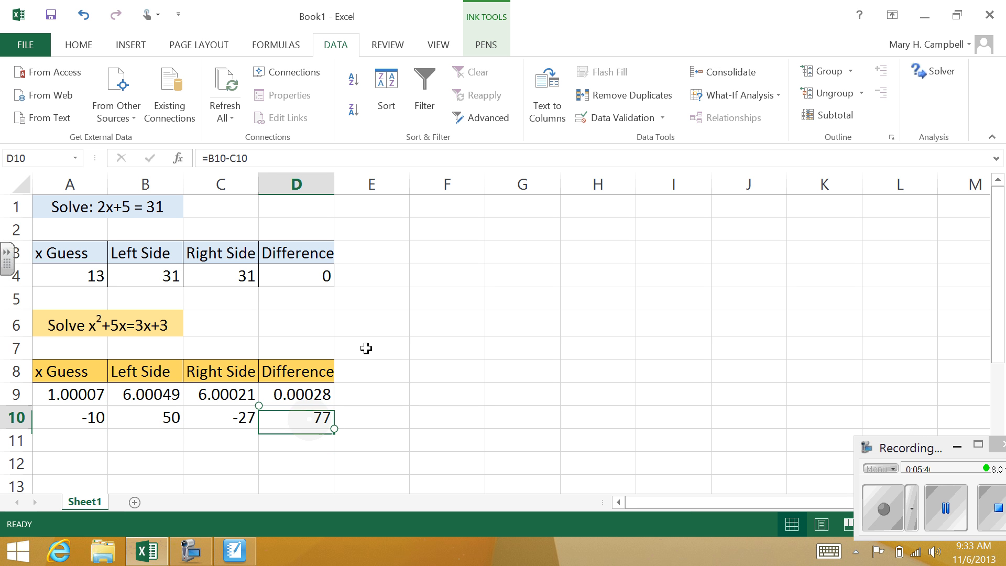
click(734, 95)
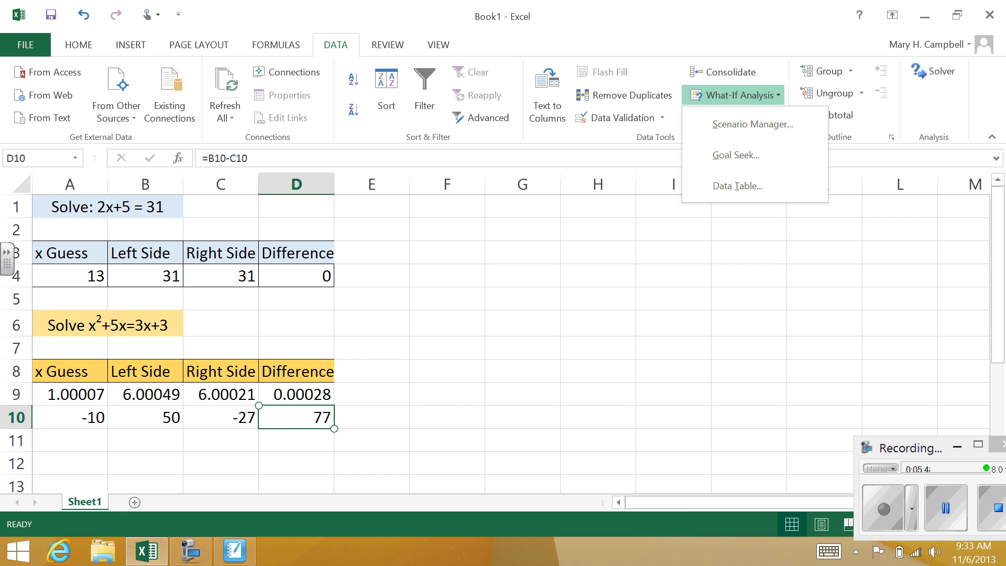
click(736, 155)
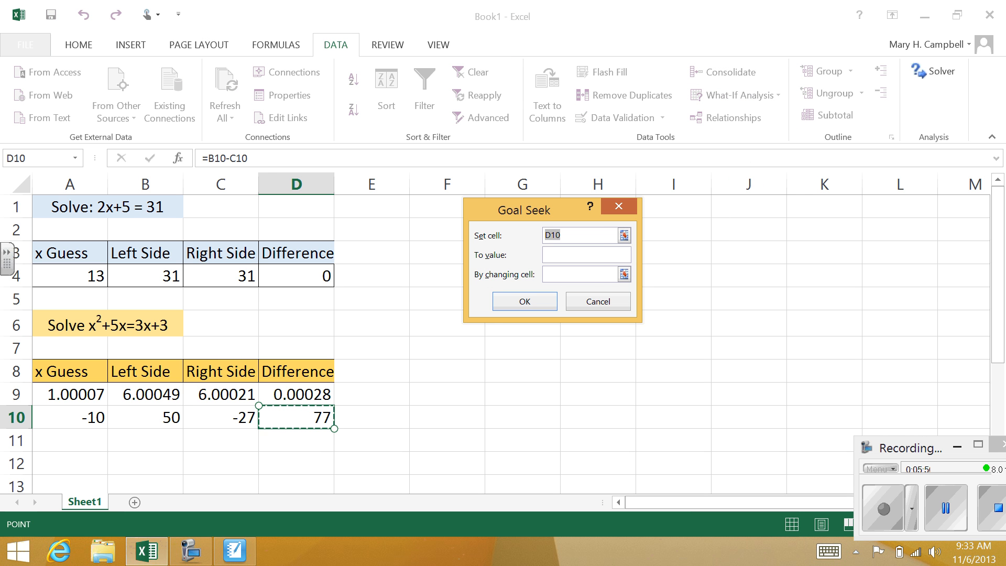
click(584, 257)
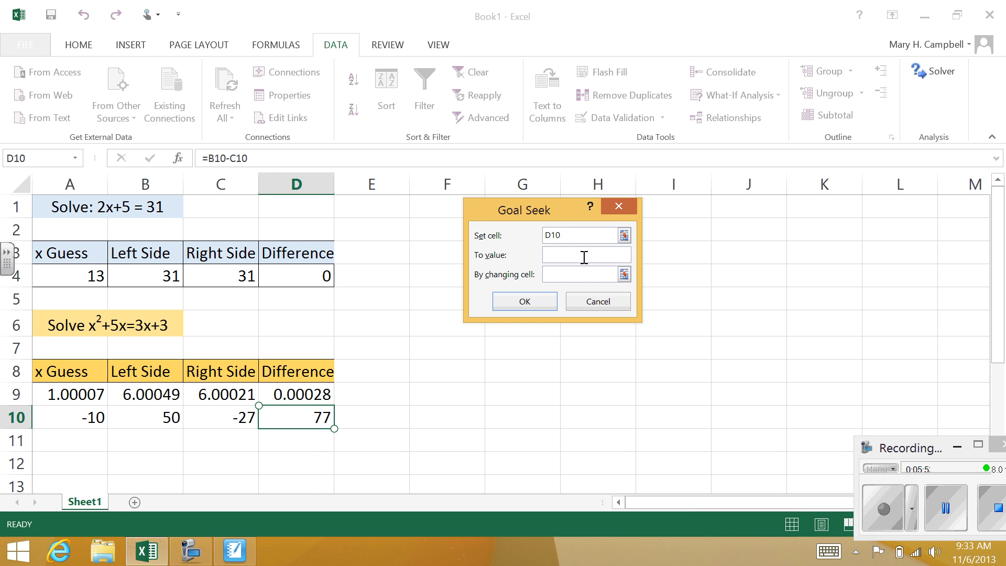
text(0)
click(584, 272)
key(Left)
key(Left)
key(Left)
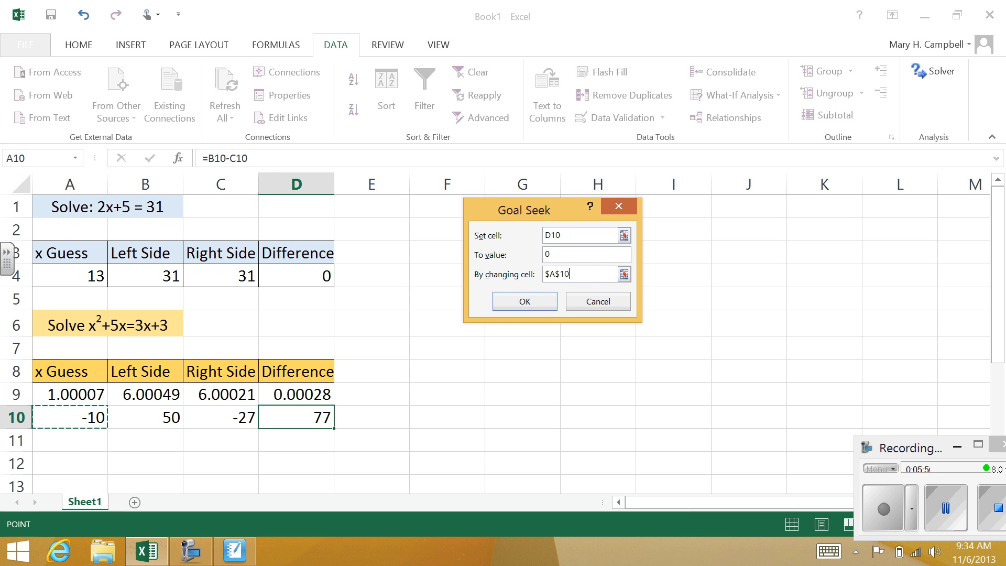
key(Return)
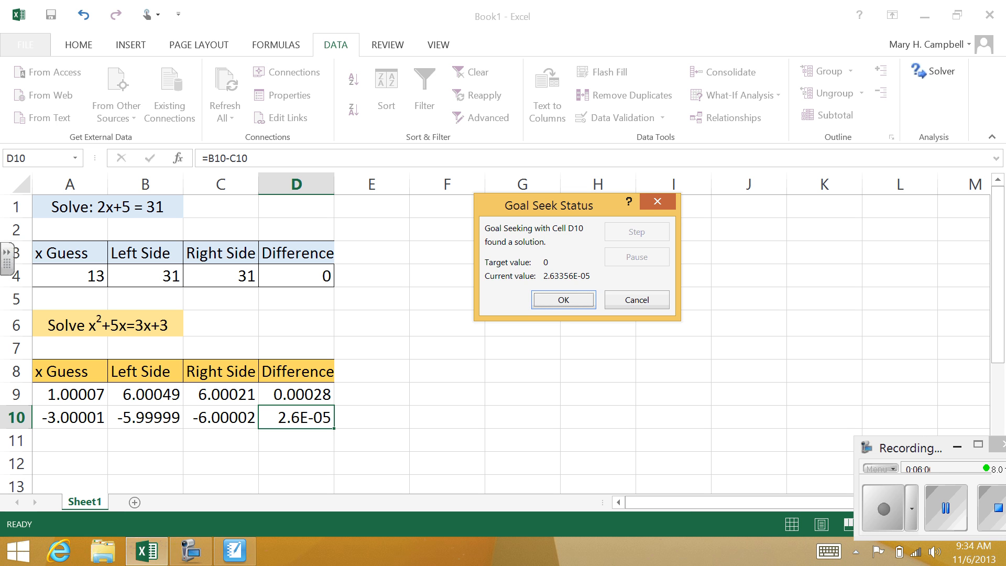
click(563, 304)
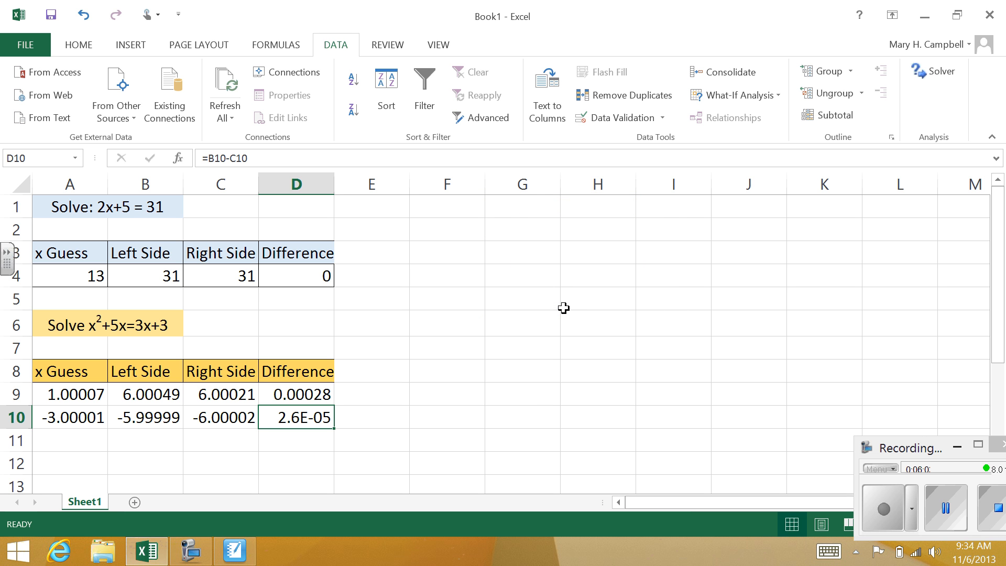